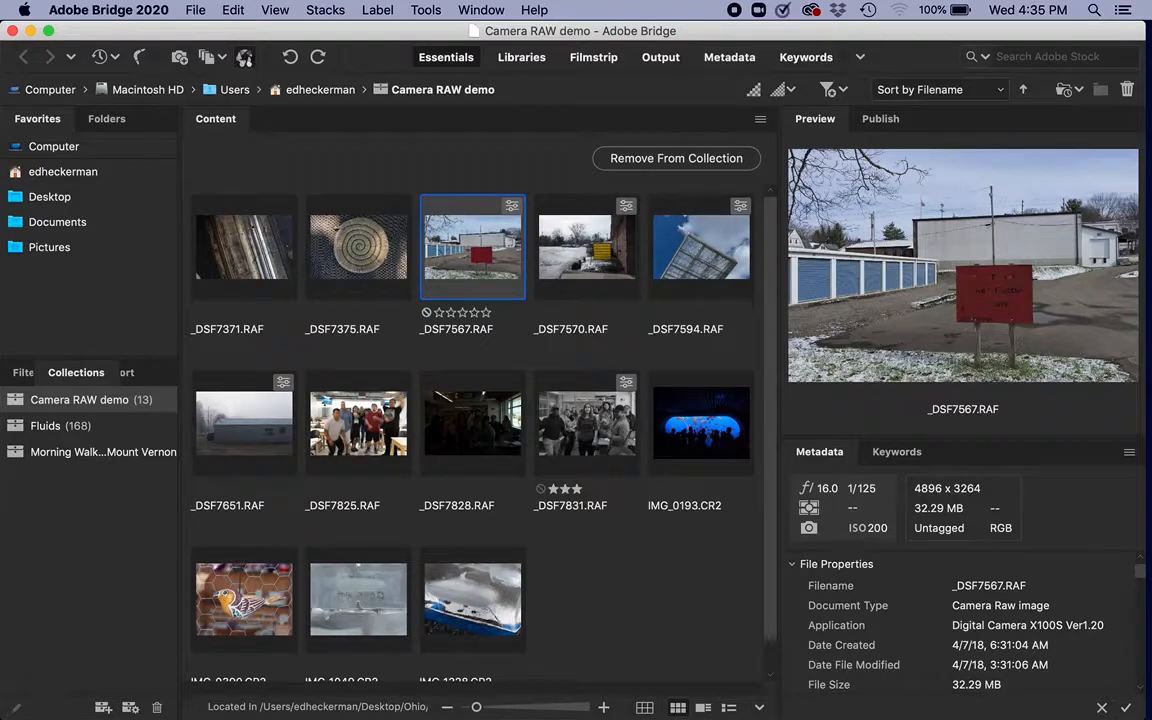
Open _DSF7567.RAF in Camera Raw and review the HSL, Split Toning, Lens Corrections, Effects, Calibration, Presets, Snapshots and Basic settings.
click(245, 57)
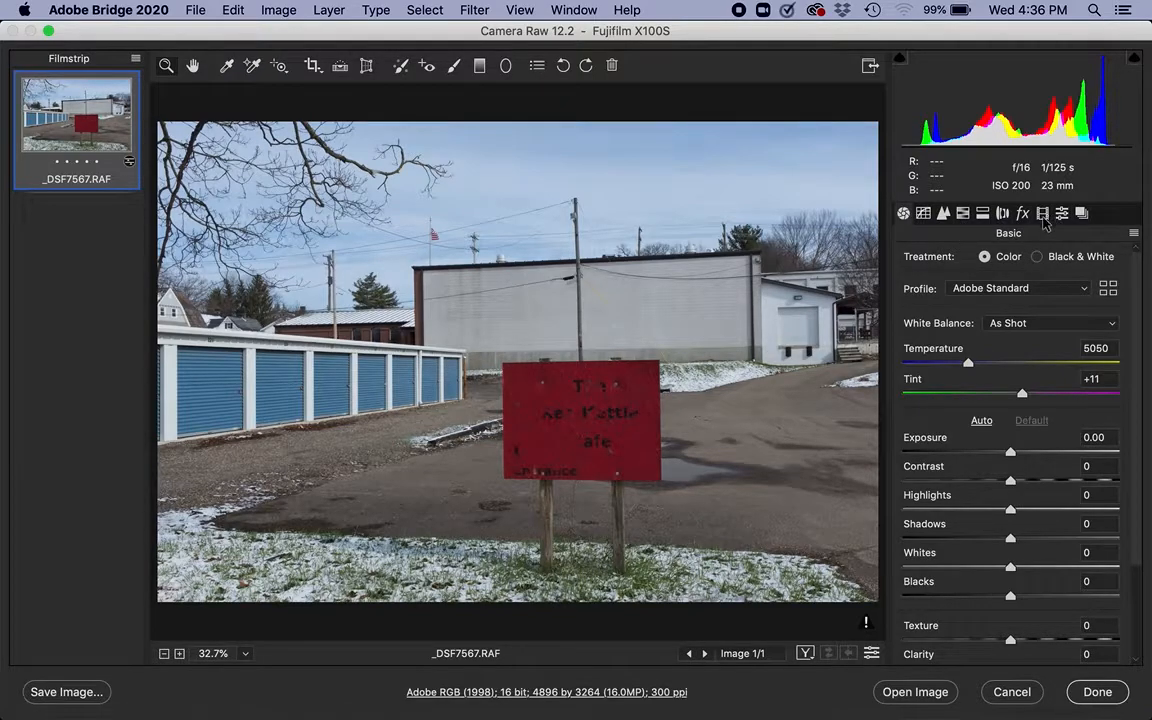
click(963, 215)
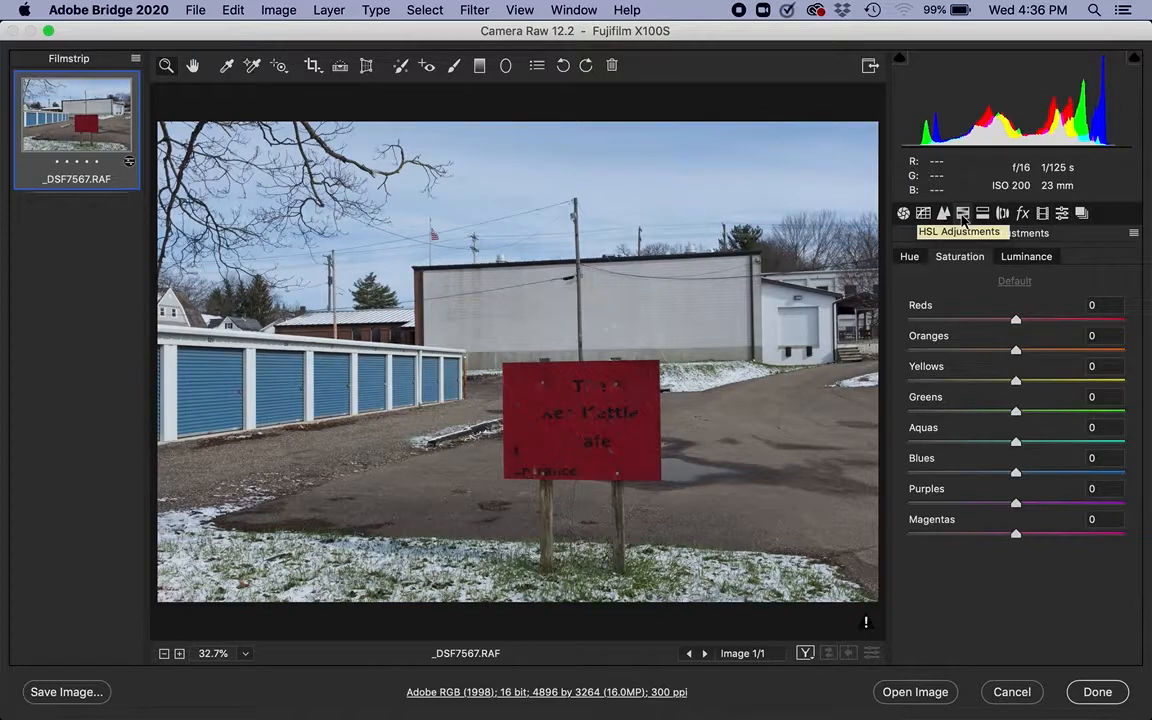
click(983, 214)
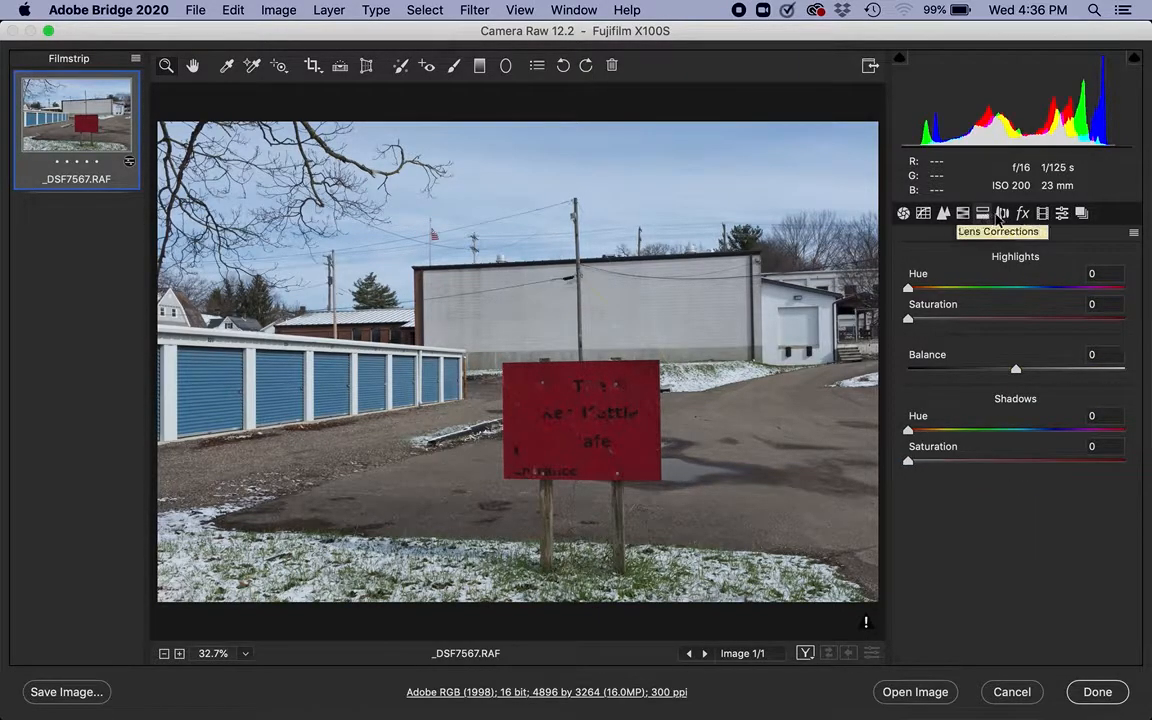
click(1002, 214)
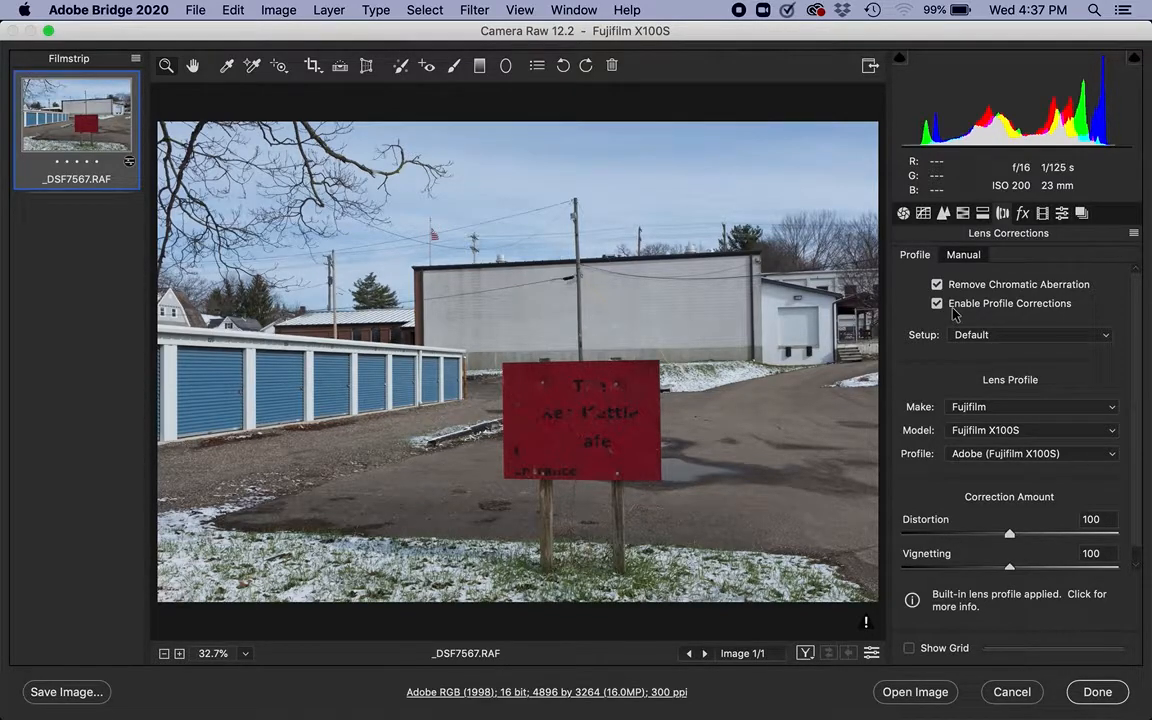
click(1022, 213)
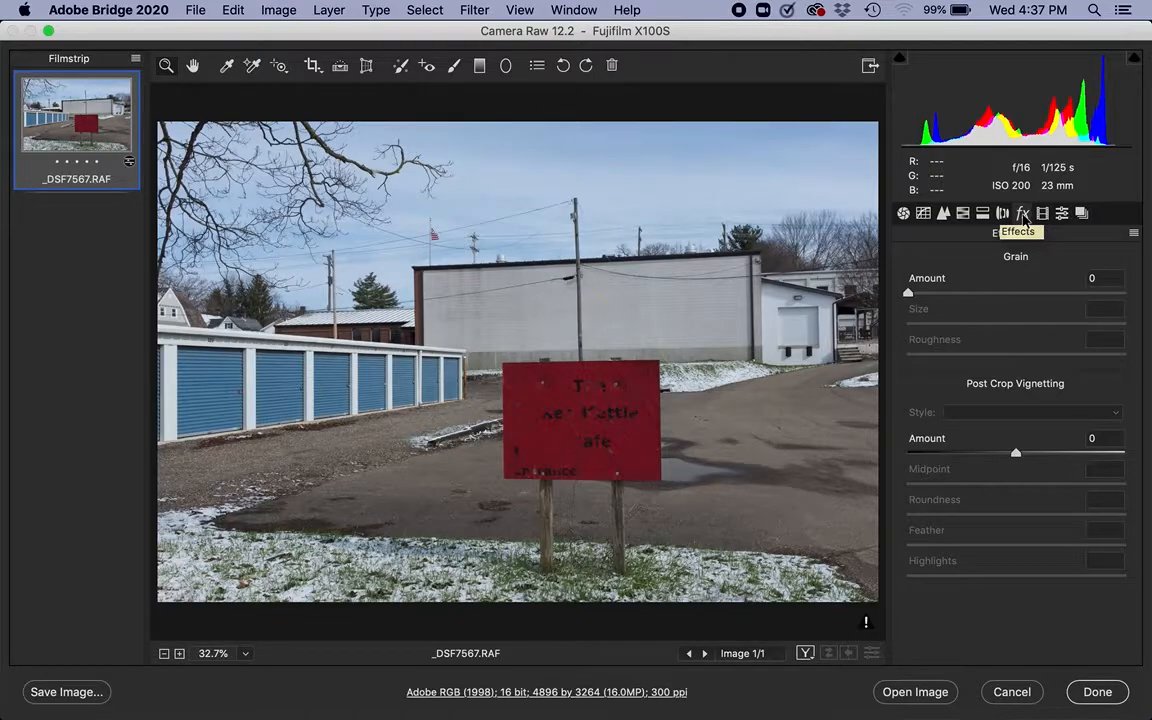
click(1042, 214)
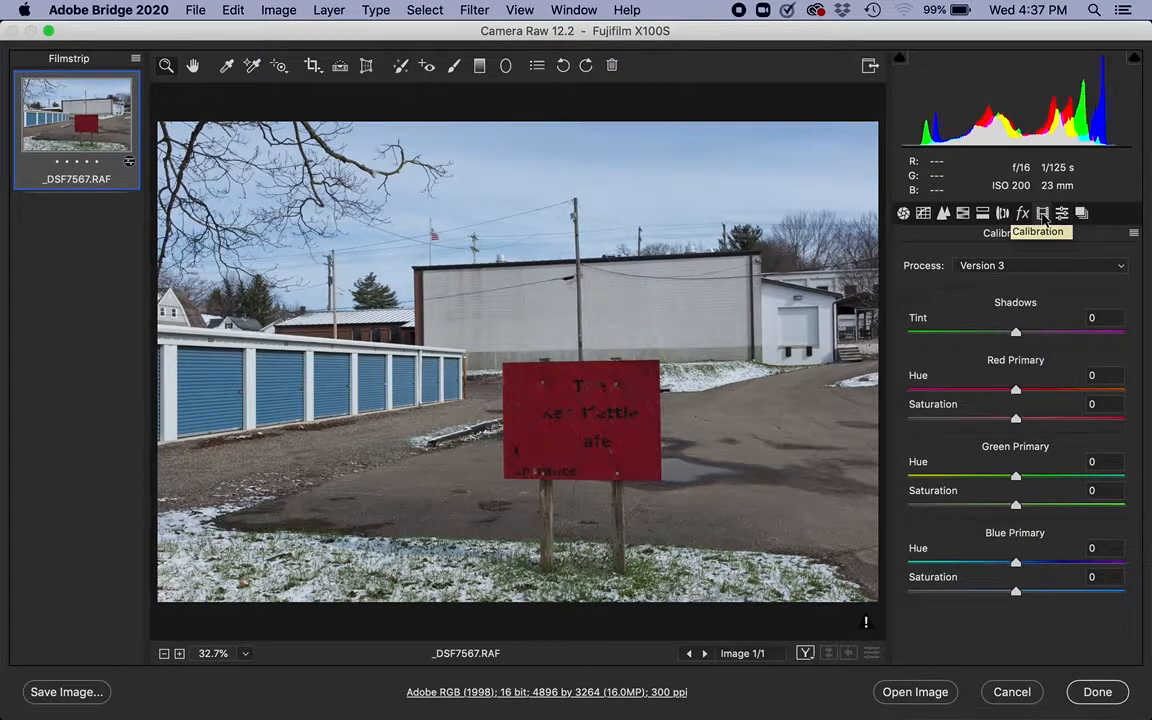
click(1062, 214)
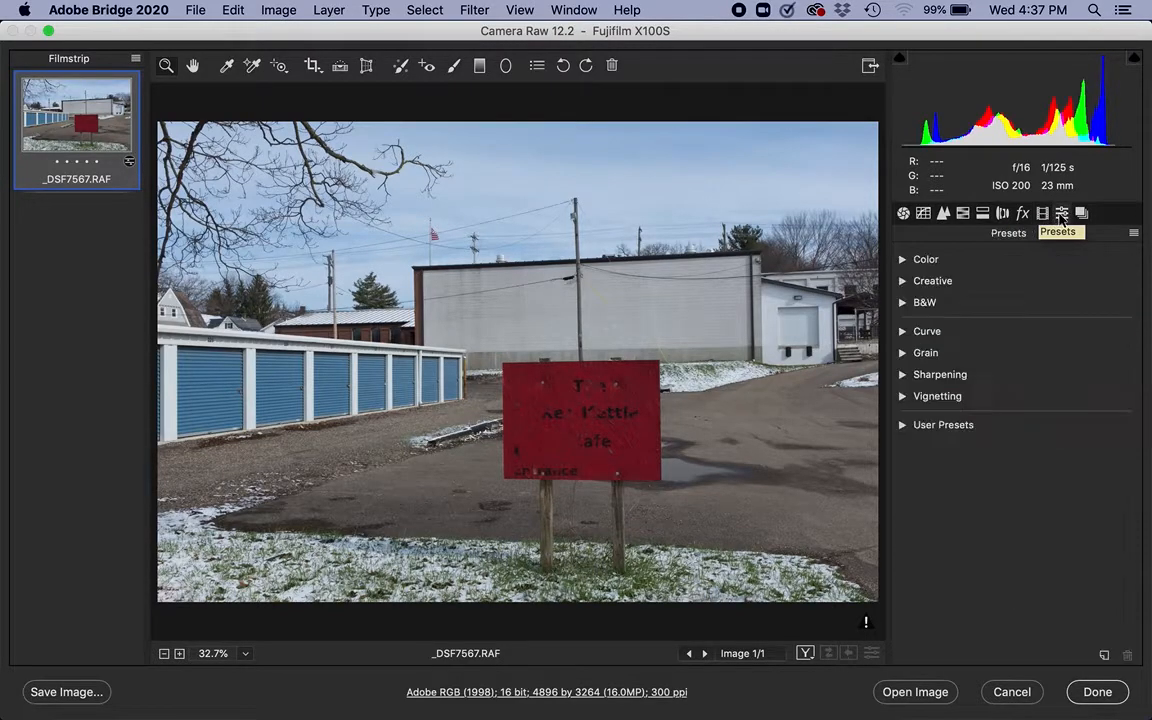
click(1081, 214)
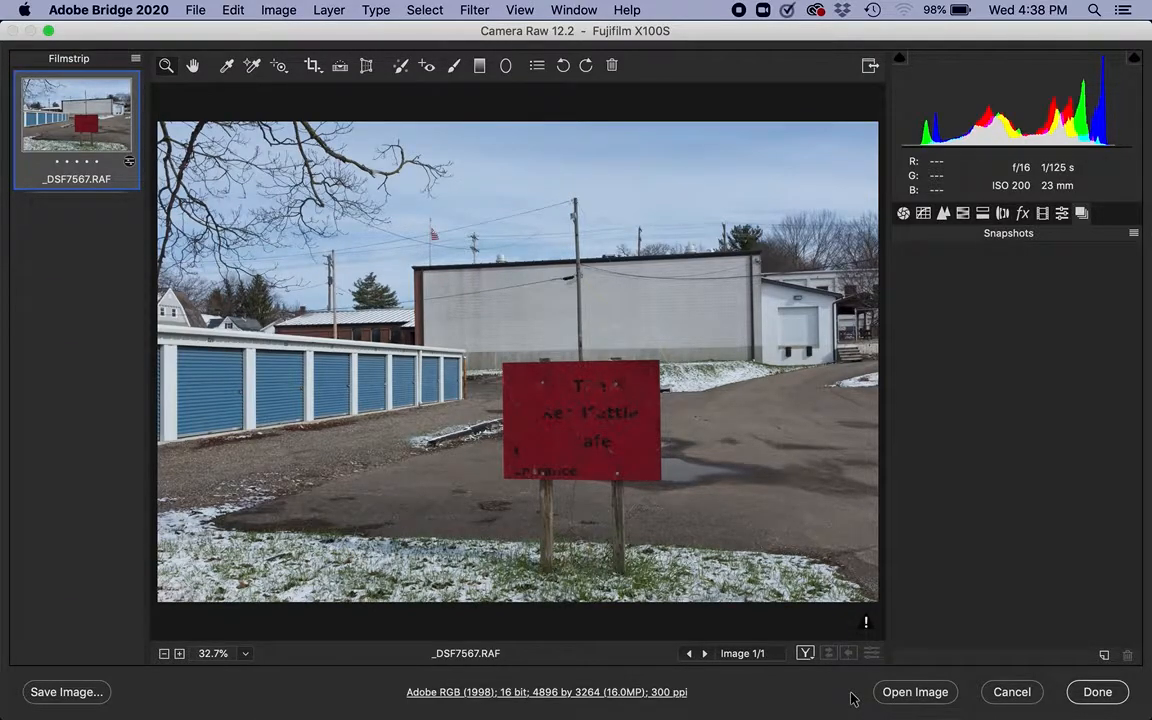
click(904, 214)
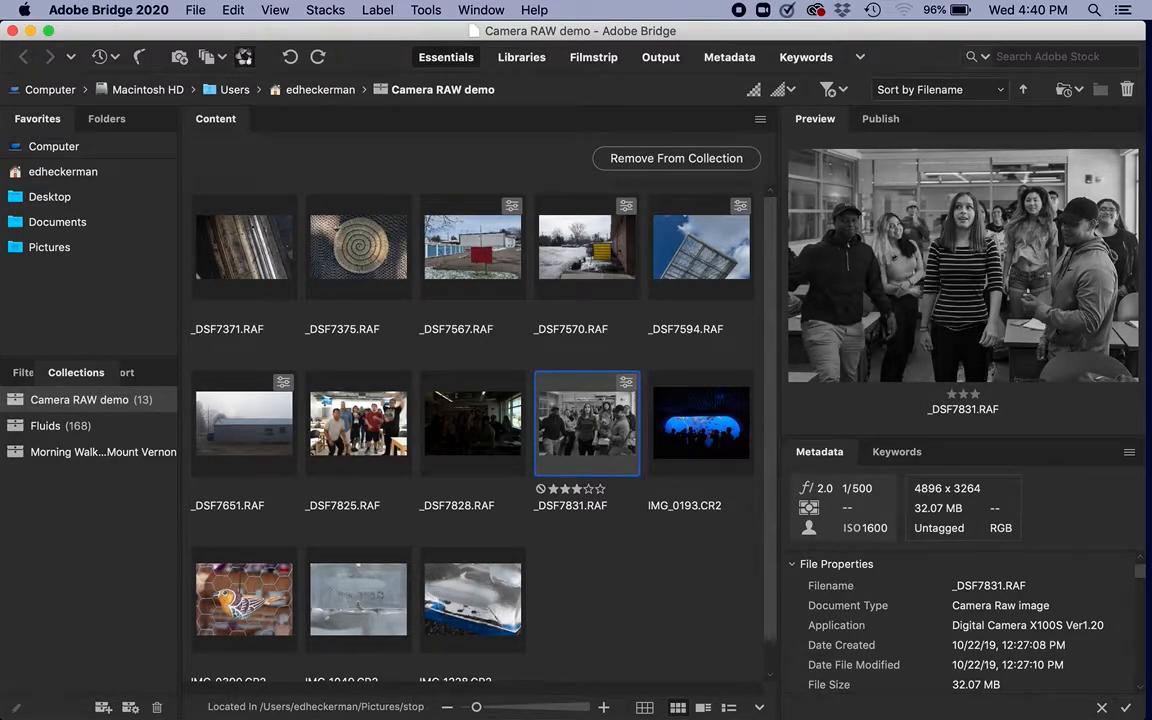
Open _DSF7831.RAF in Camera Raw and set its sharpening Amount to 55, Radius to 1.1 and Detail to about 69.
click(244, 57)
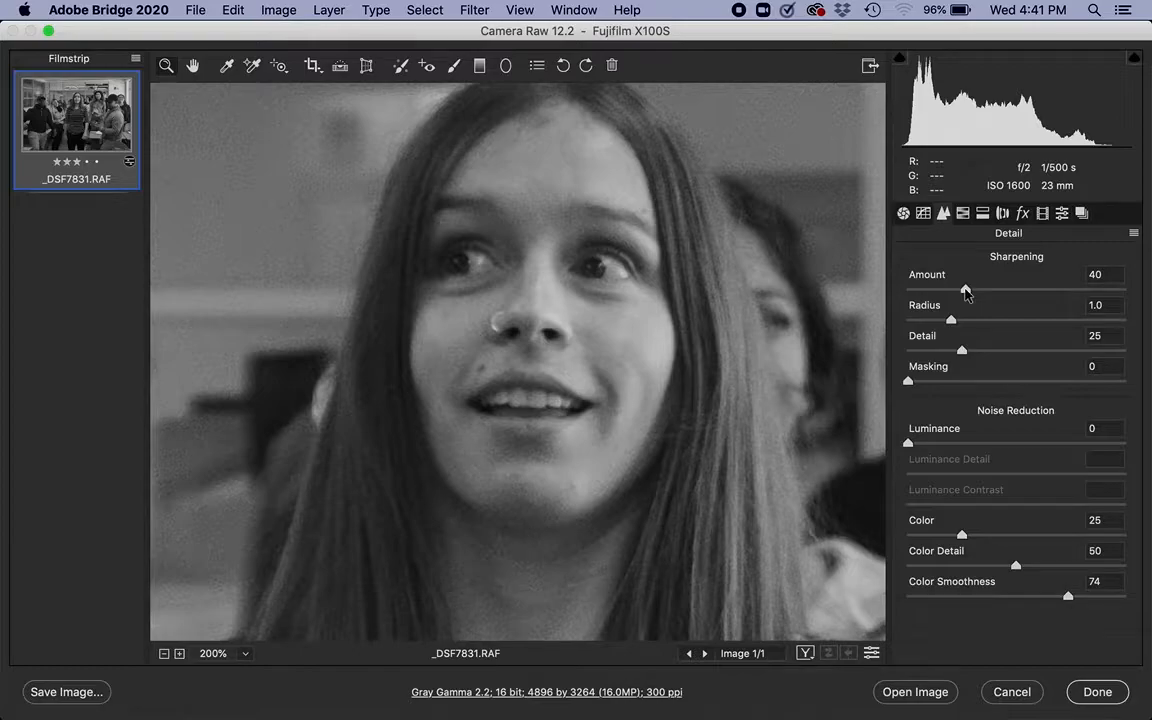
drag(965, 290, 1047, 298)
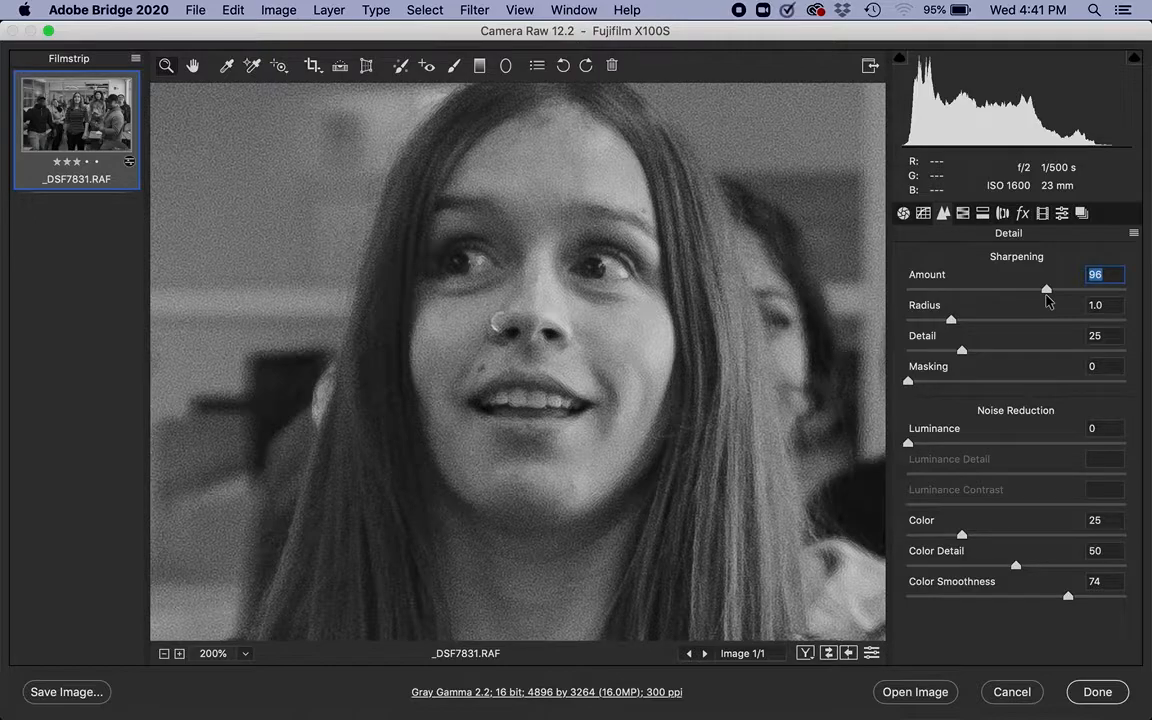
drag(1047, 300, 1003, 290)
drag(1005, 290, 988, 291)
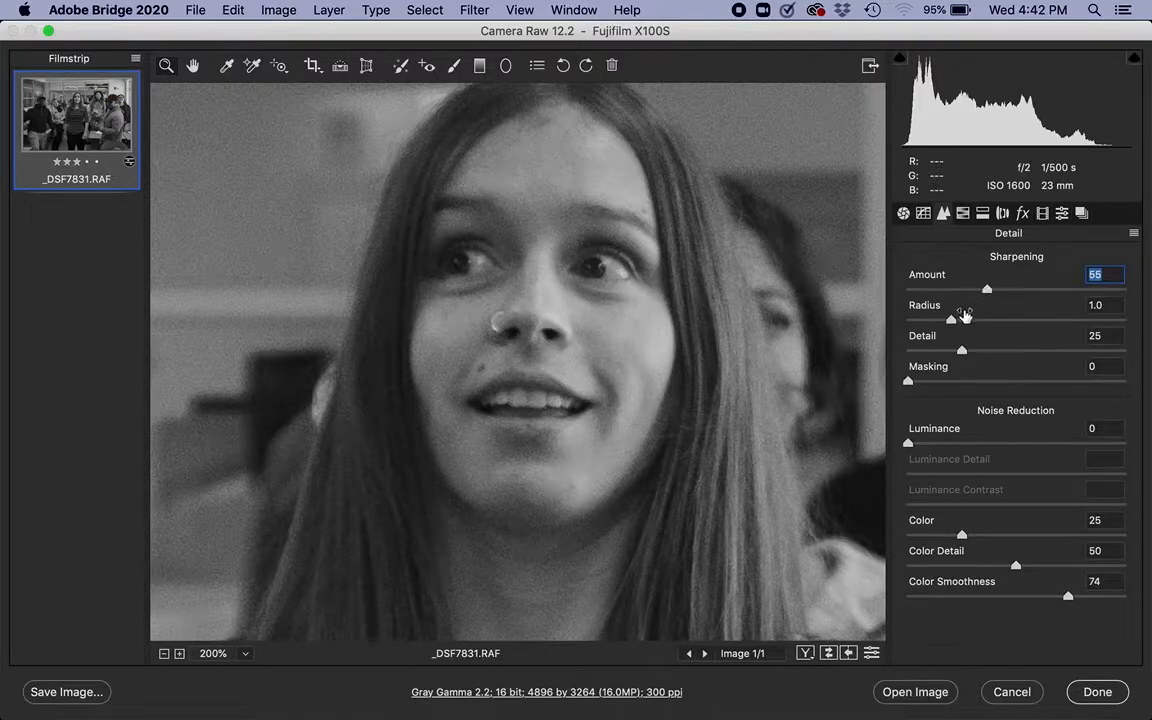
mouse_move(952, 321)
mouse_down()
mouse_move(1095, 321)
mouse_move(963, 314)
mouse_up()
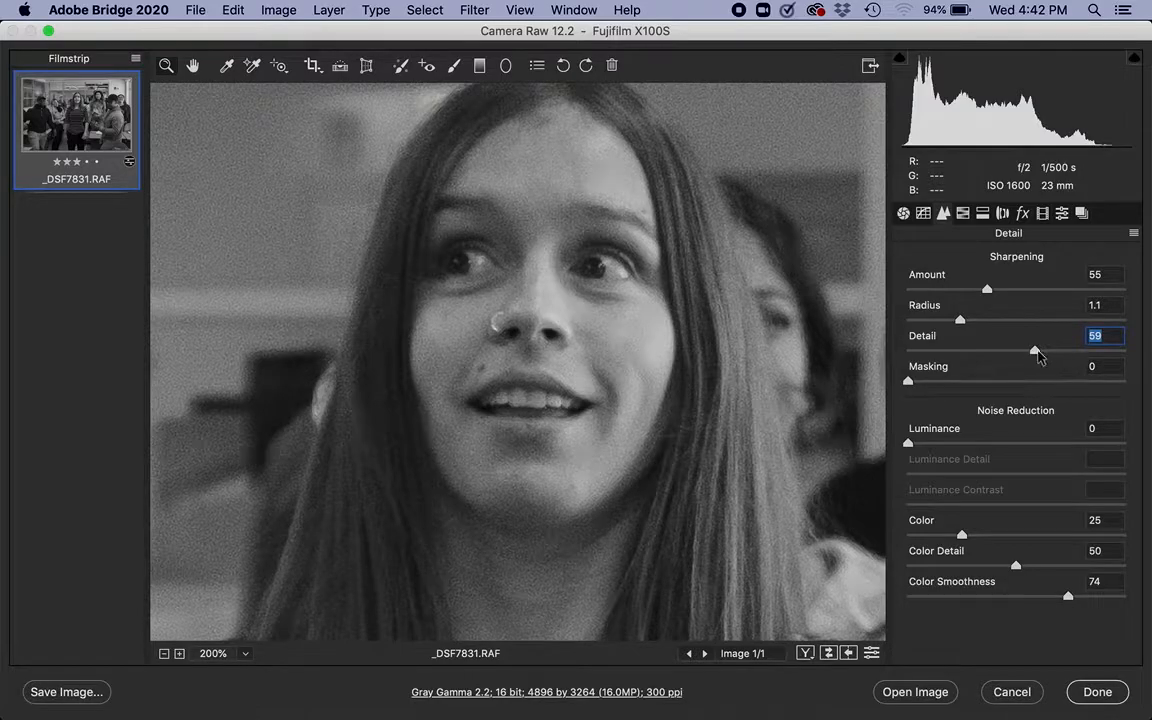
key(alt)
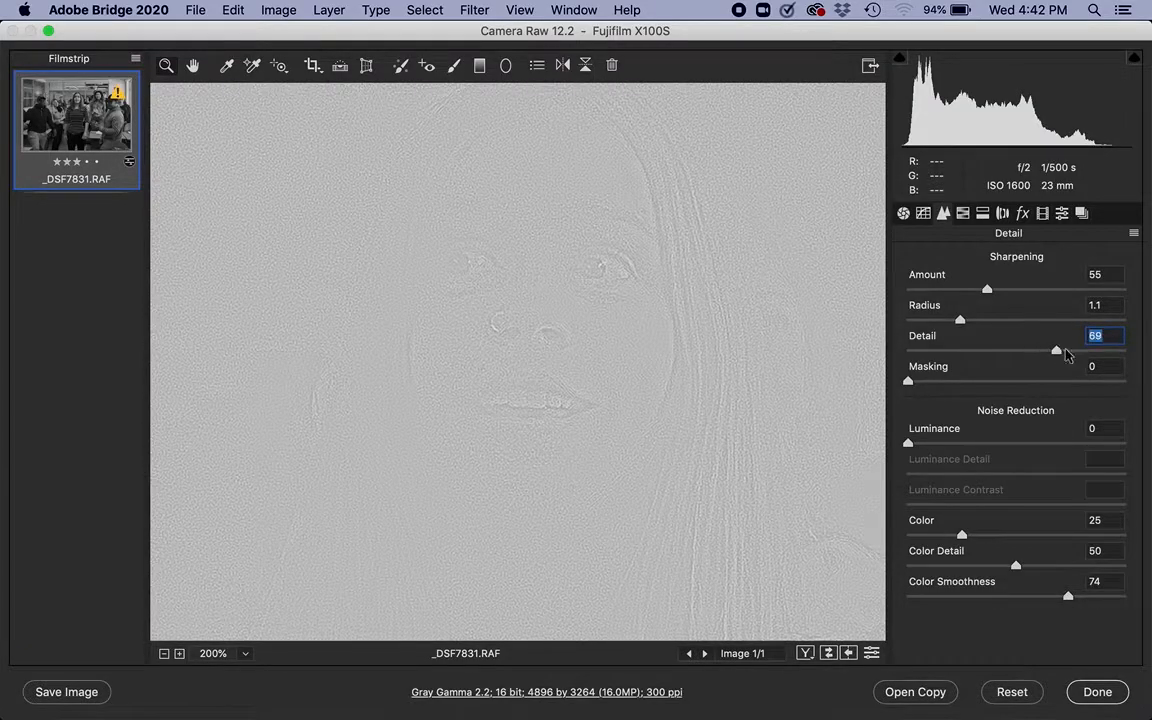
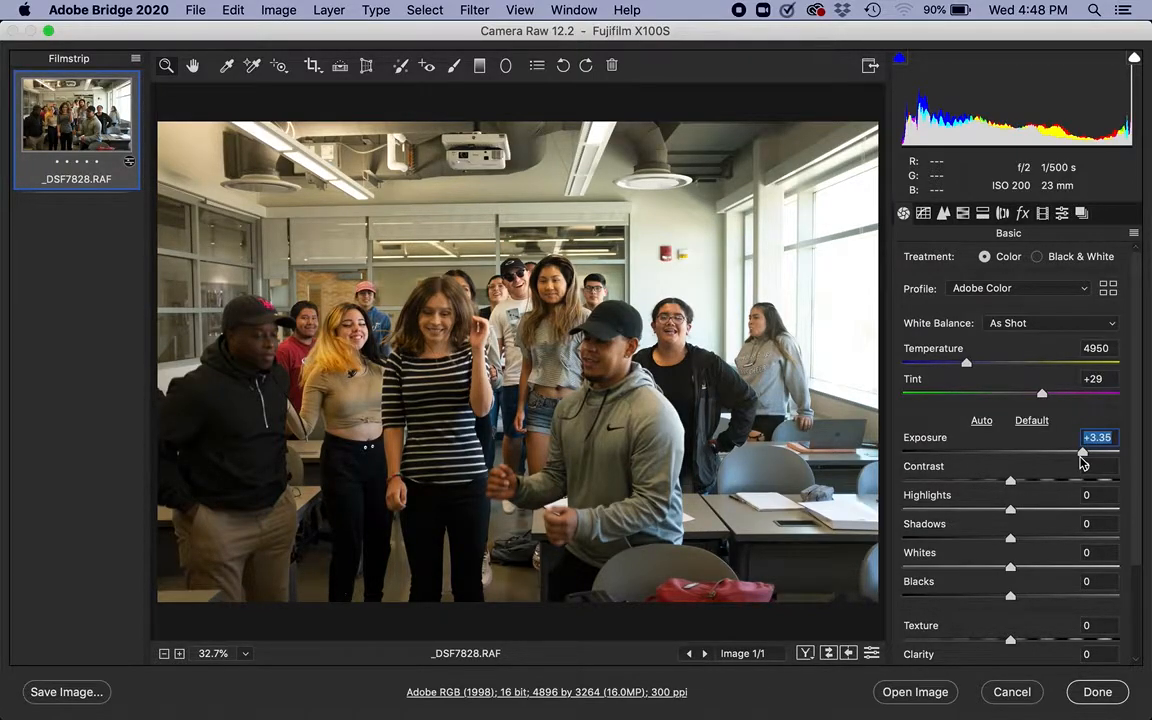
Close _DSF7828.RAF without keeping its edits and open _DSF7825.RAF in Camera Raw.
click(1024, 698)
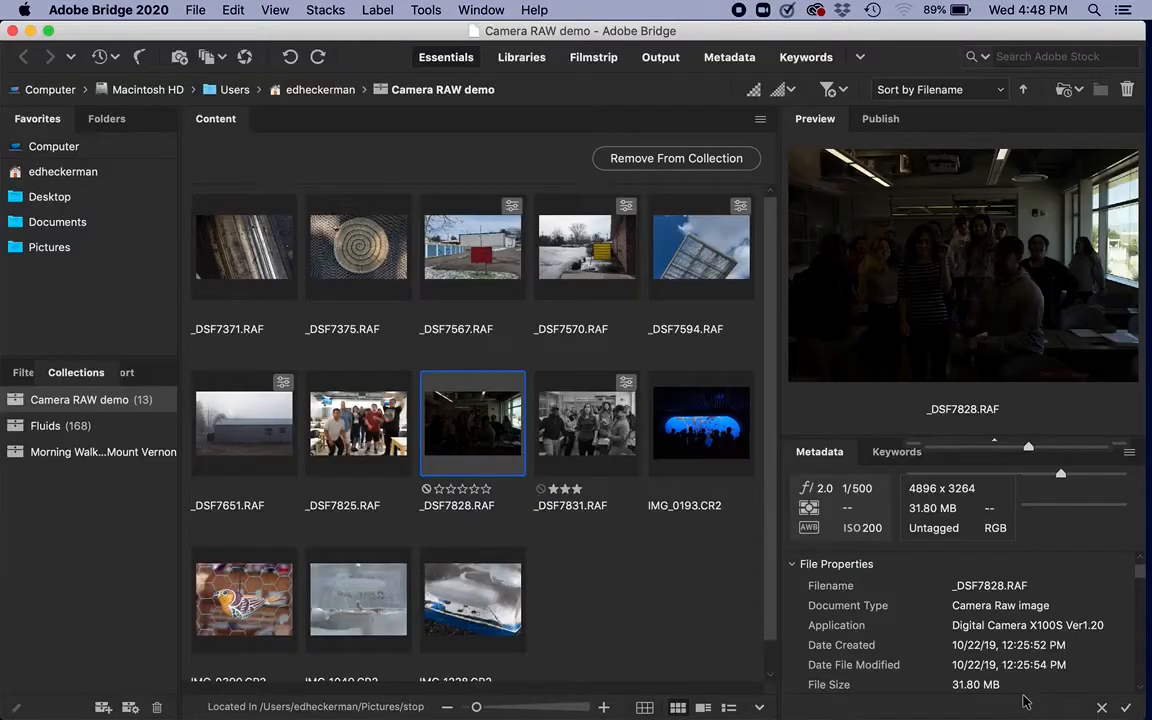
click(320, 385)
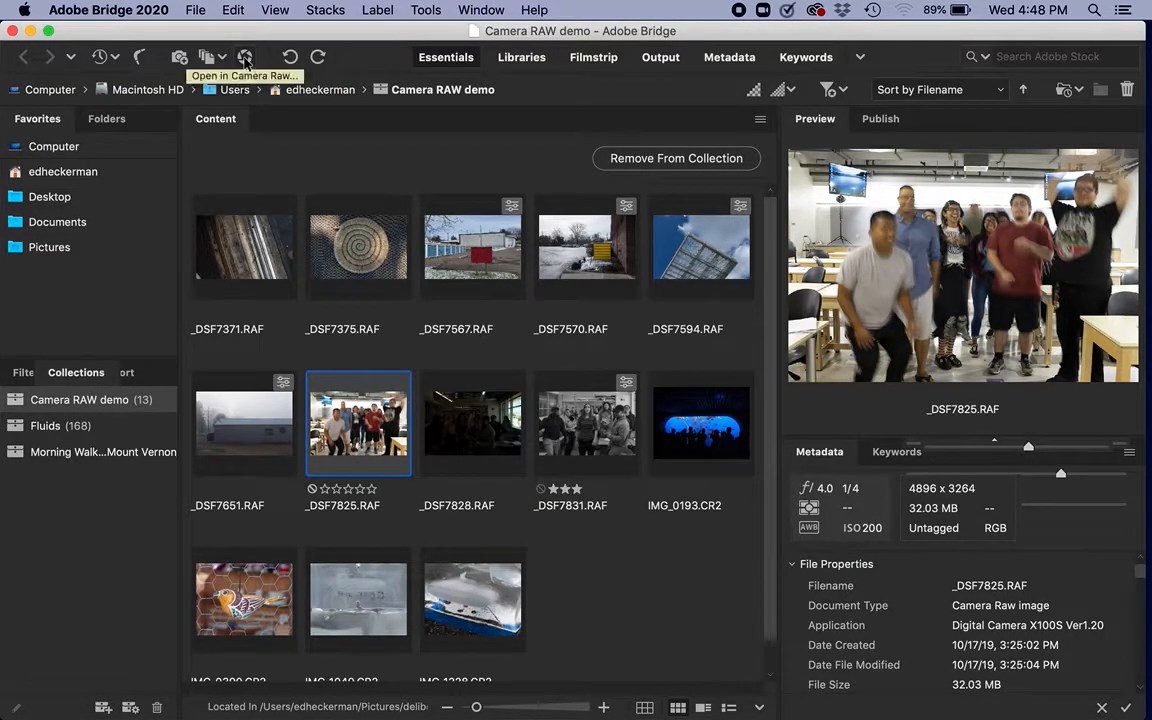
click(245, 60)
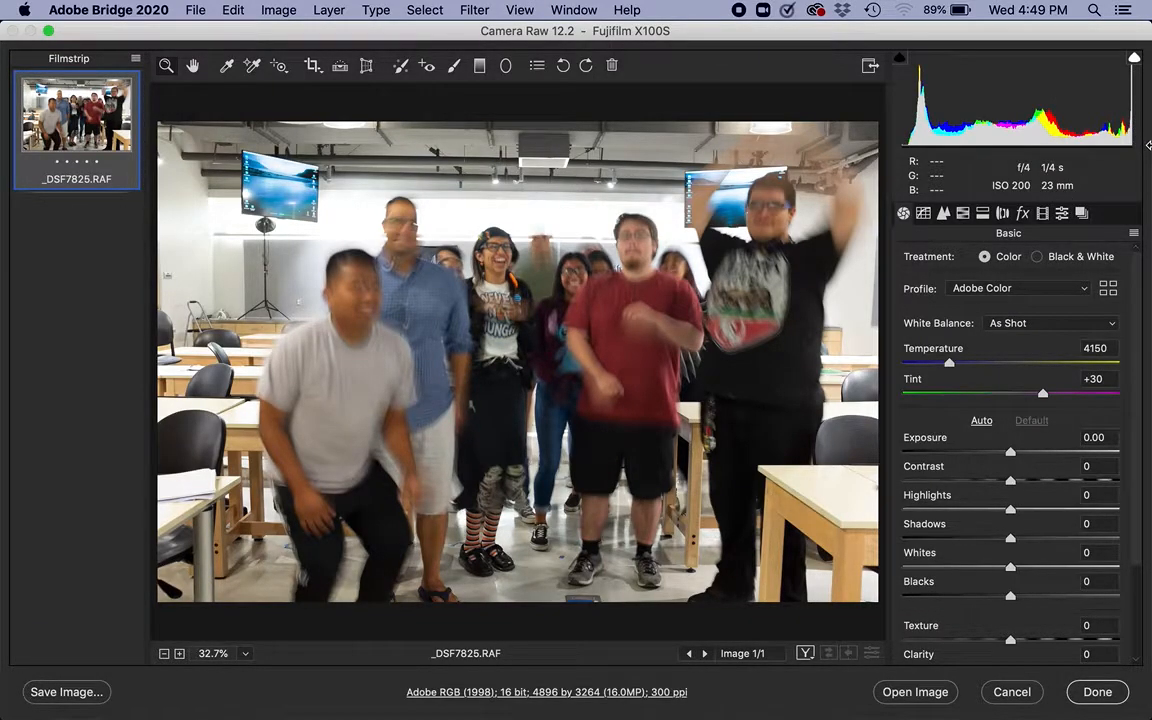
Lower the Exposure of _DSF7825.RAF slightly and pull its Highlights all the way down.
mouse_move(1010, 452)
mouse_down()
mouse_move(990, 452)
mouse_move(1007, 452)
mouse_up()
drag(1010, 509, 862, 514)
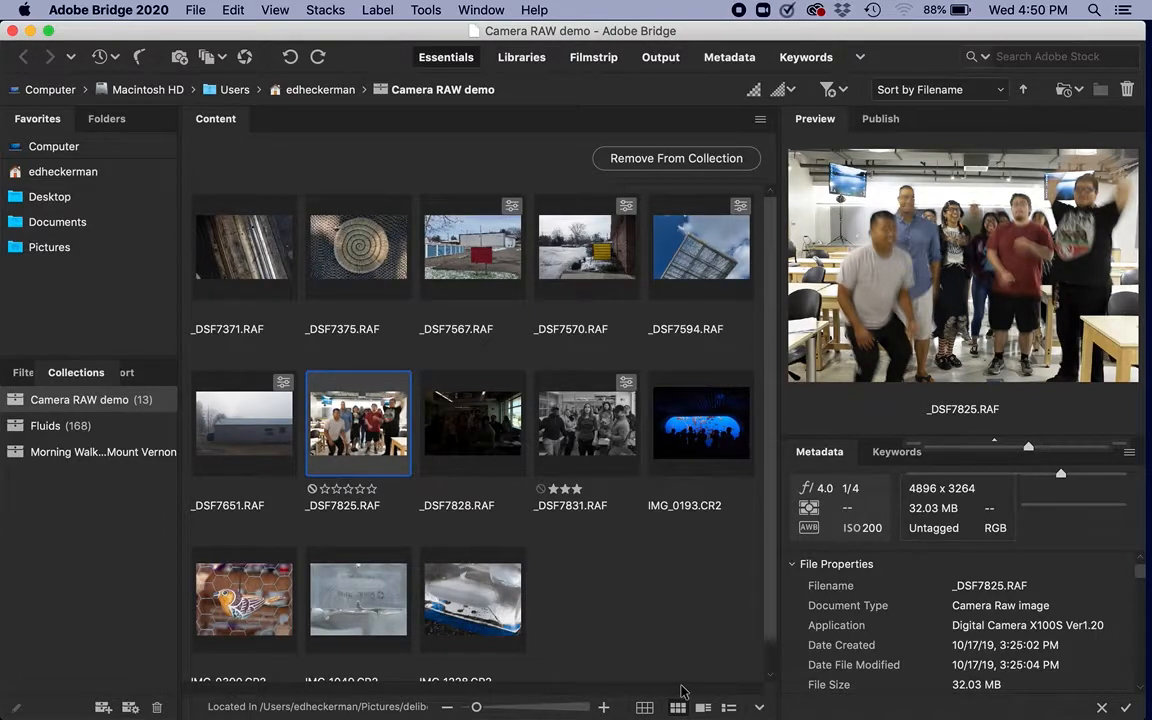
Open IMG_1228.CR2 in Camera Raw and set Whites to +15 and Blacks to -24.
click(465, 612)
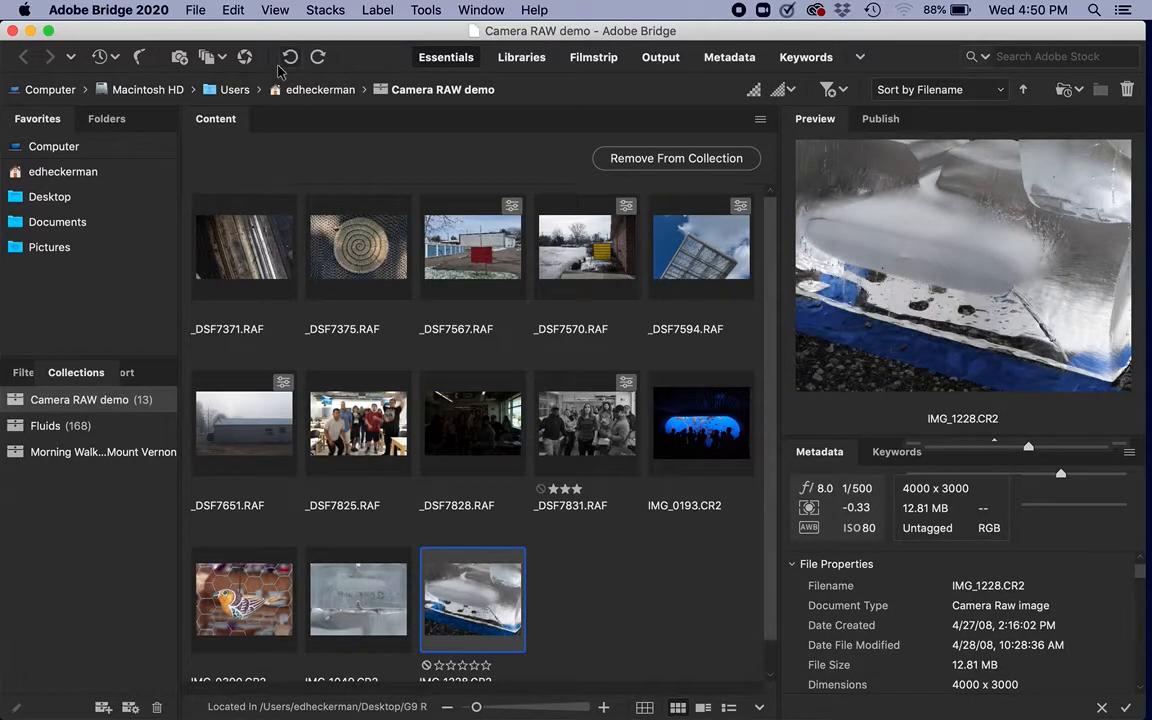
click(246, 59)
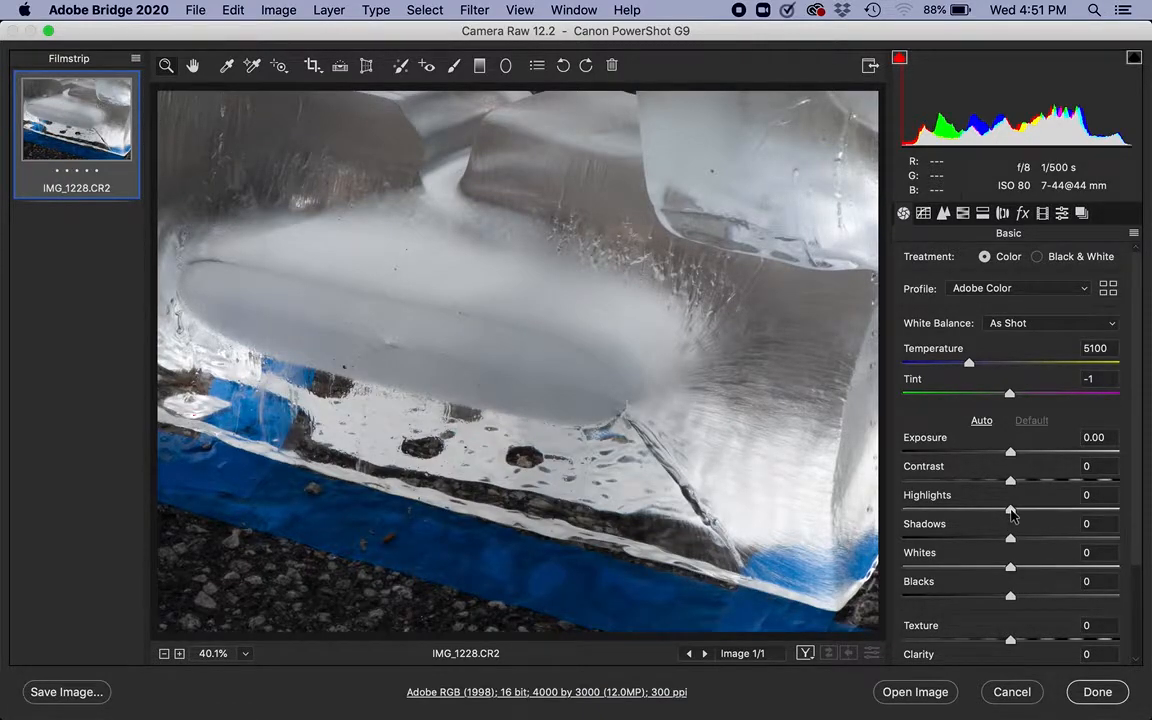
drag(1010, 481, 921, 483)
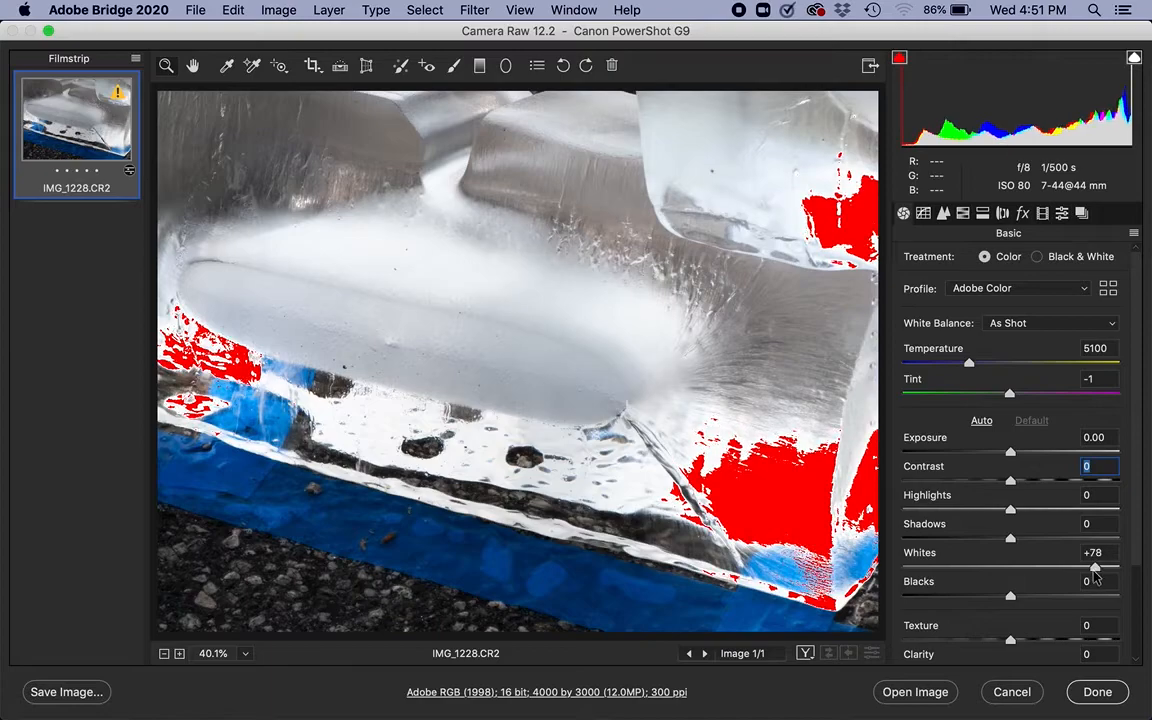
drag(1095, 577, 985, 597)
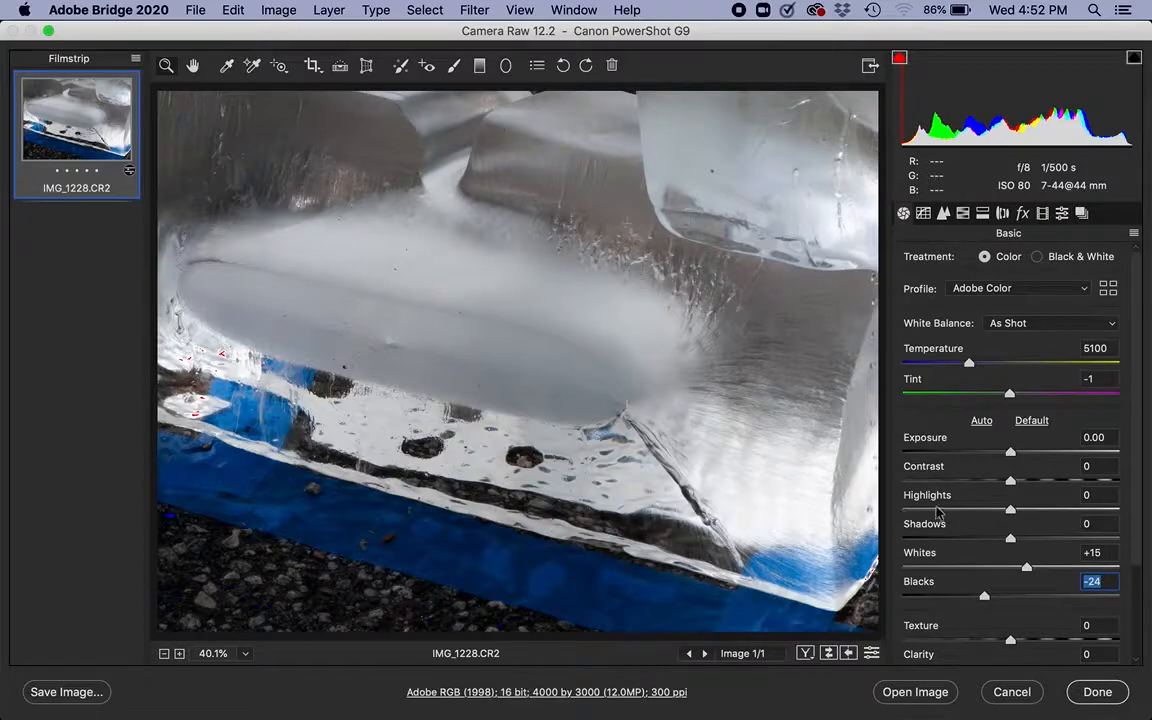
Set Highlights to -84 and Shadows to +40 on IMG_1228.CR2 and compare the edited and unedited versions.
drag(1010, 511, 919, 521)
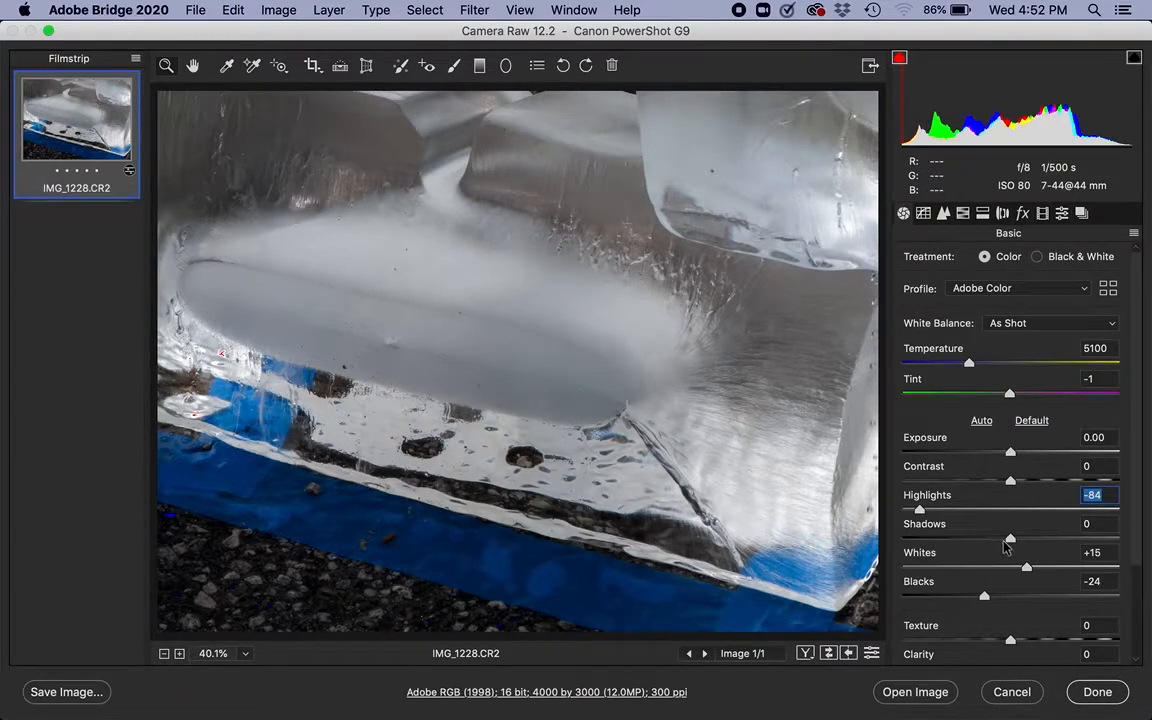
drag(1010, 538, 1054, 548)
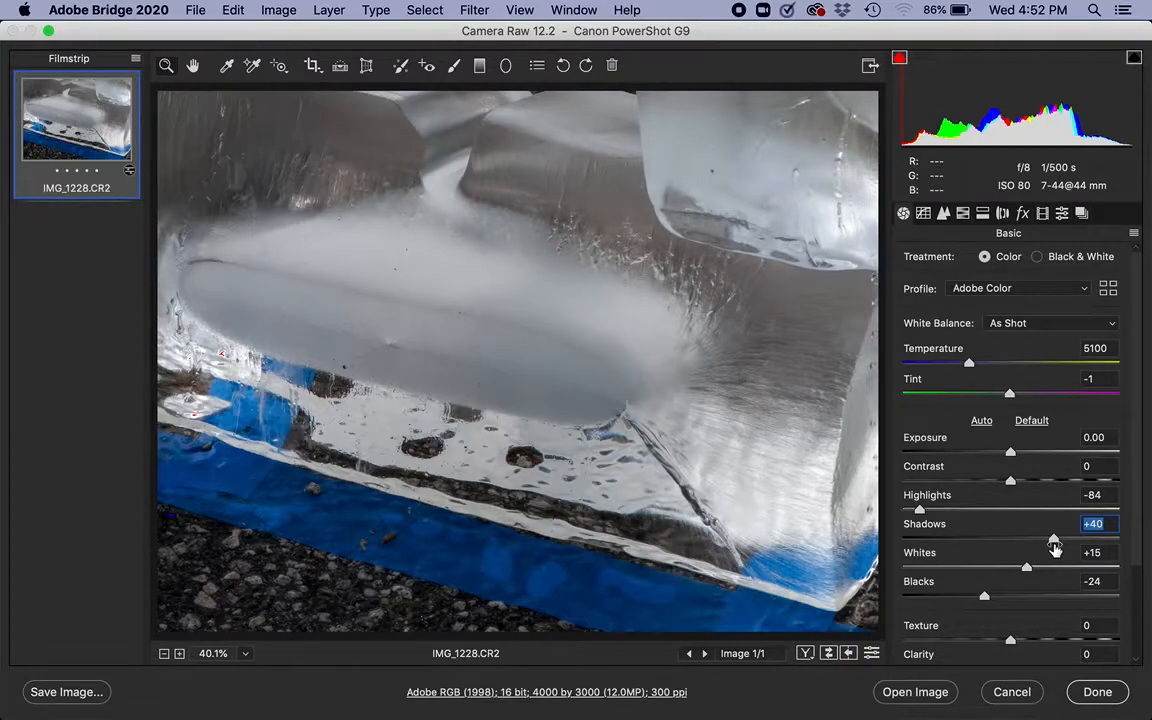
key(p)
key(p)
Set Clarity to +50 on IMG_1228.CR2 and close it without keeping the edits.
scroll(1131, 520, down, 3)
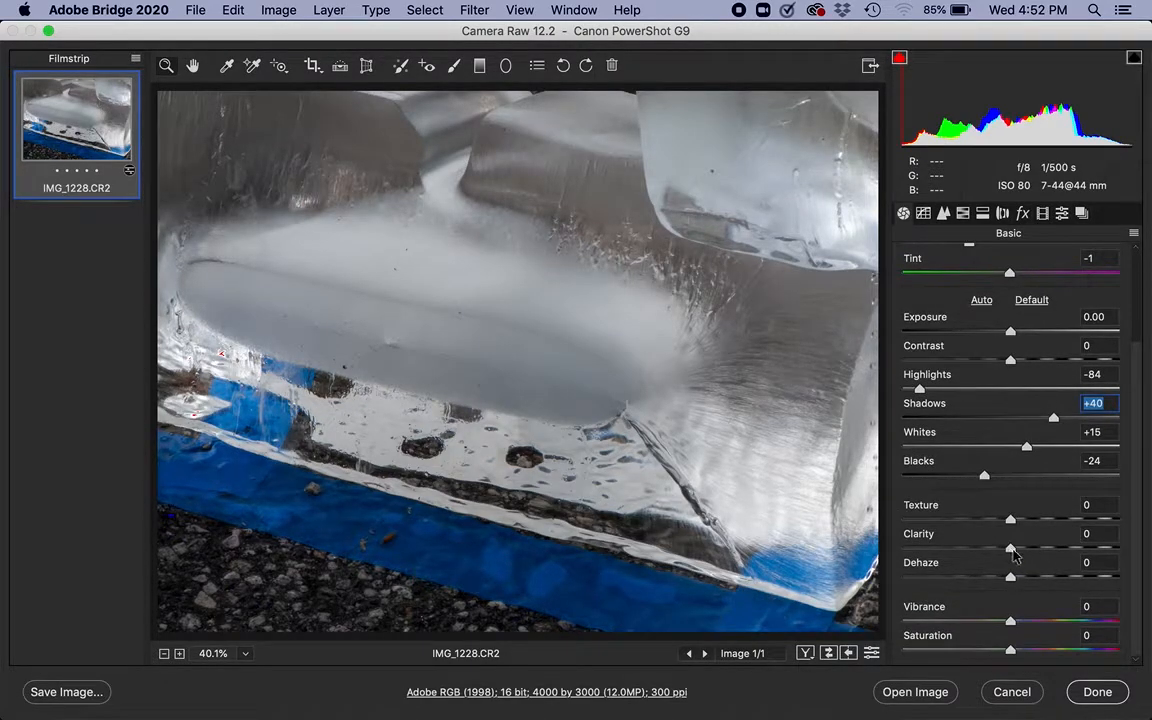
drag(1012, 552, 1067, 553)
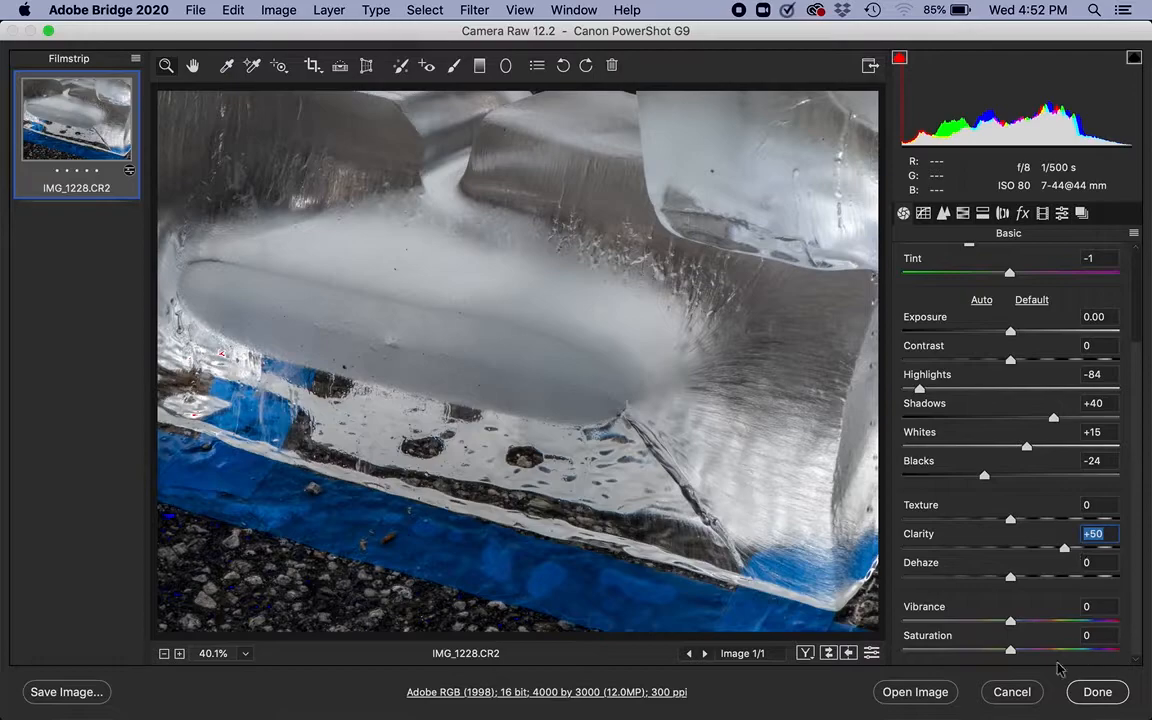
click(1012, 692)
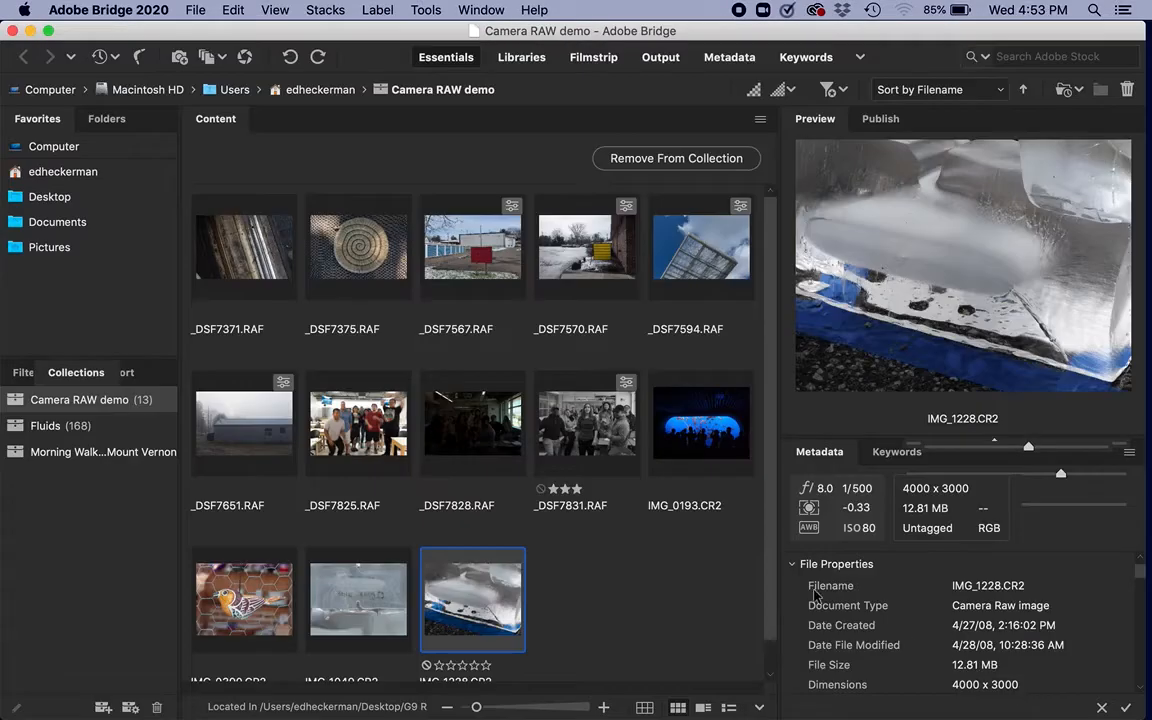
Open IMG_1049.CR2 in Camera Raw and set Blacks to -68 and Whites to +28.
double_click(416, 575)
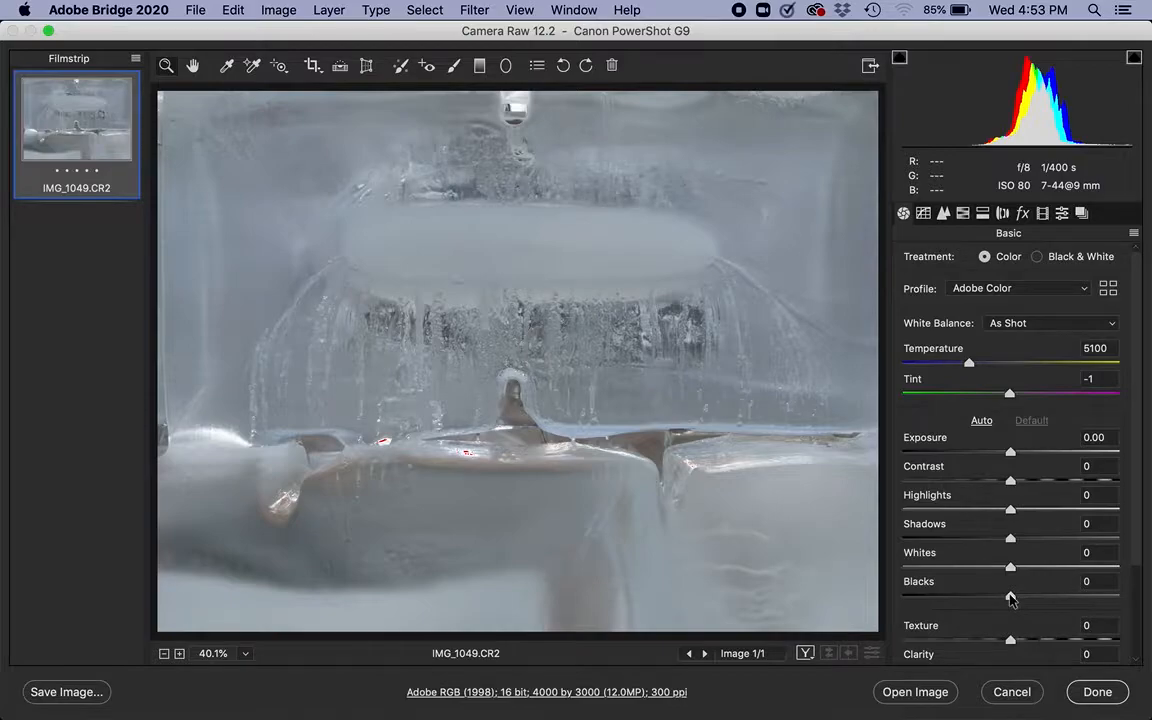
drag(1010, 597, 937, 597)
drag(1010, 567, 1041, 566)
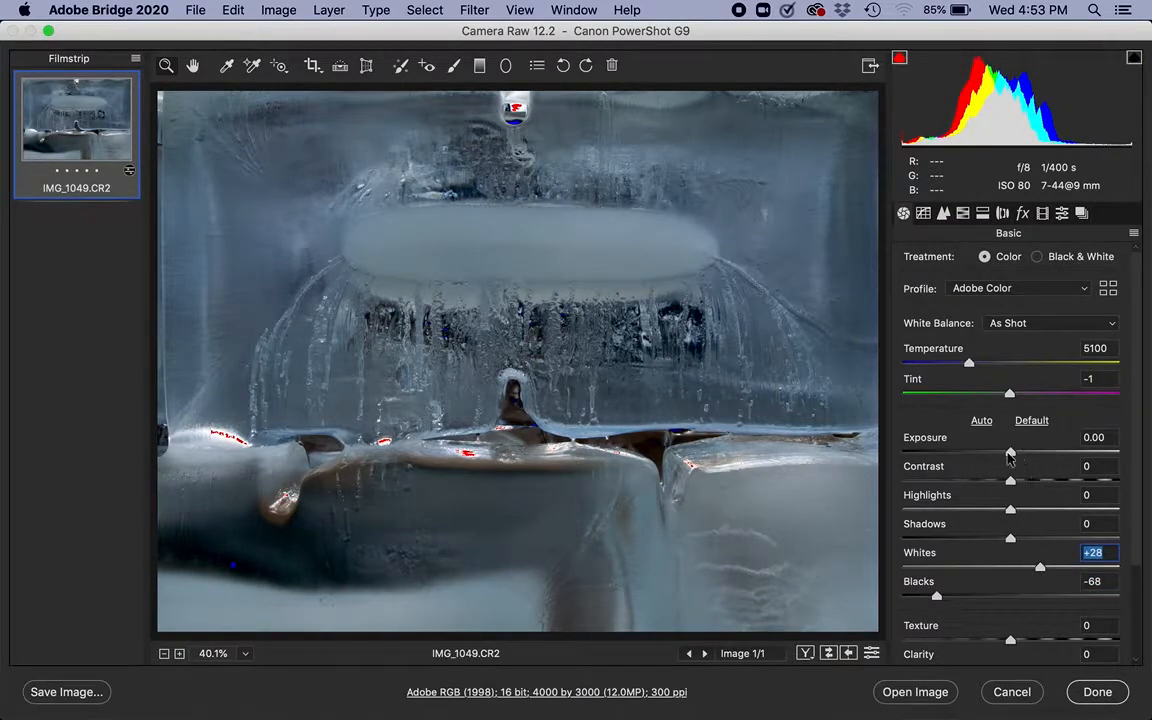
Rebalance the tones of IMG_1049.CR2 with Exposure at +0.80, Whites at -5 and Highlights at +10.
drag(1010, 455, 1022, 452)
drag(1040, 567, 1005, 570)
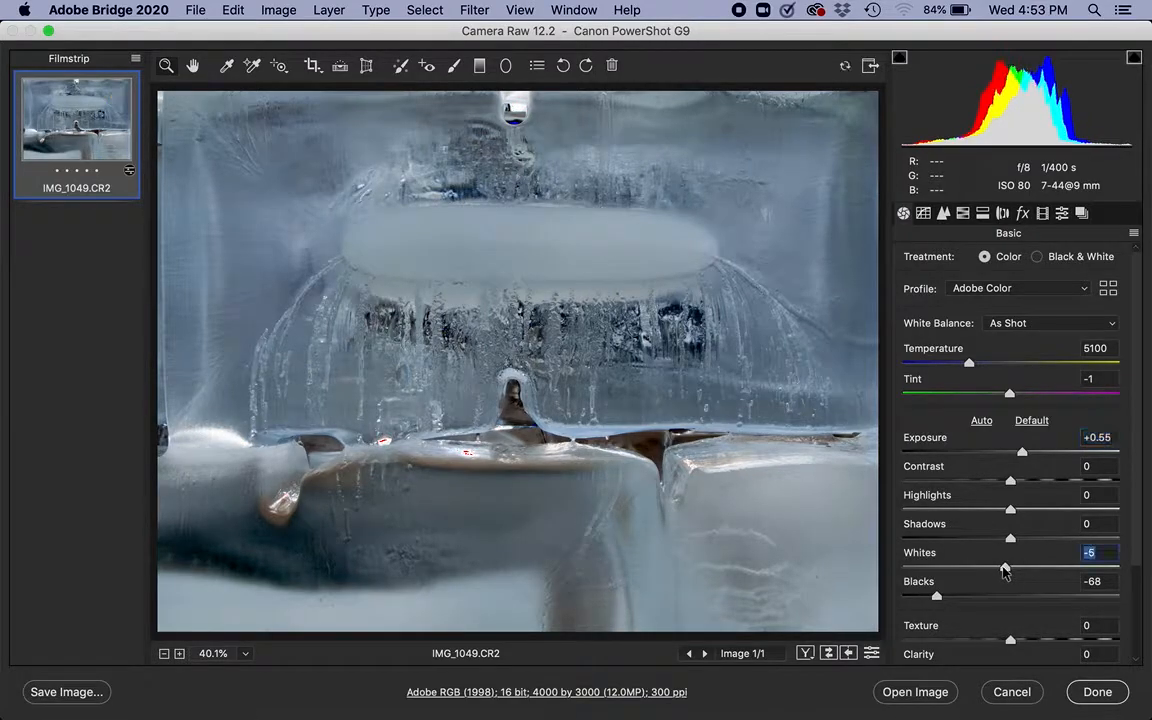
drag(1021, 453, 1026, 457)
drag(1010, 512, 1020, 527)
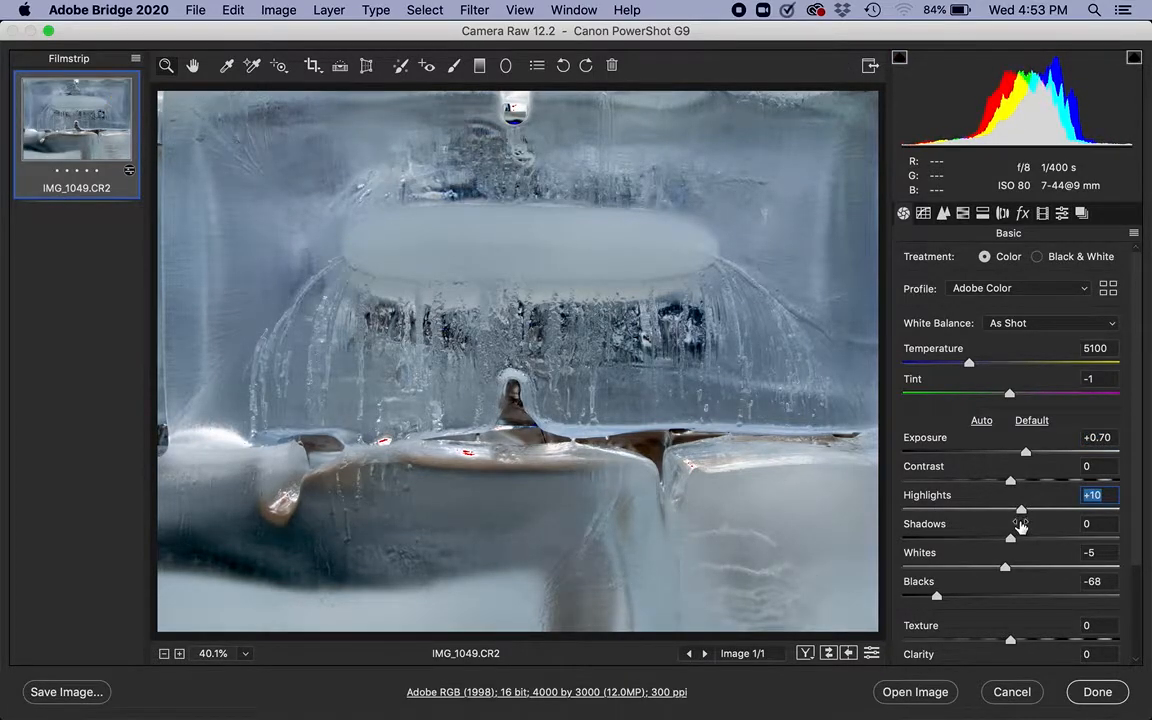
drag(1026, 456, 1028, 457)
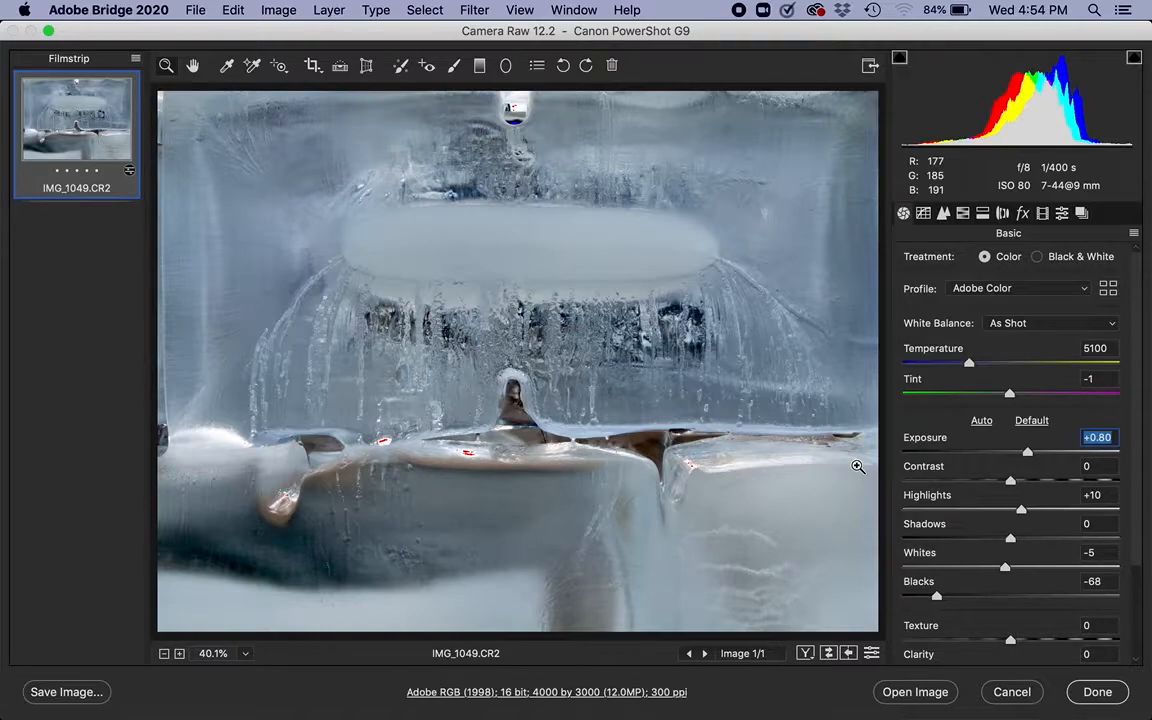
Reset the Basic tone adjustments of IMG_1049.CR2 to their defaults and open the parametric Tone Curve settings.
click(1031, 424)
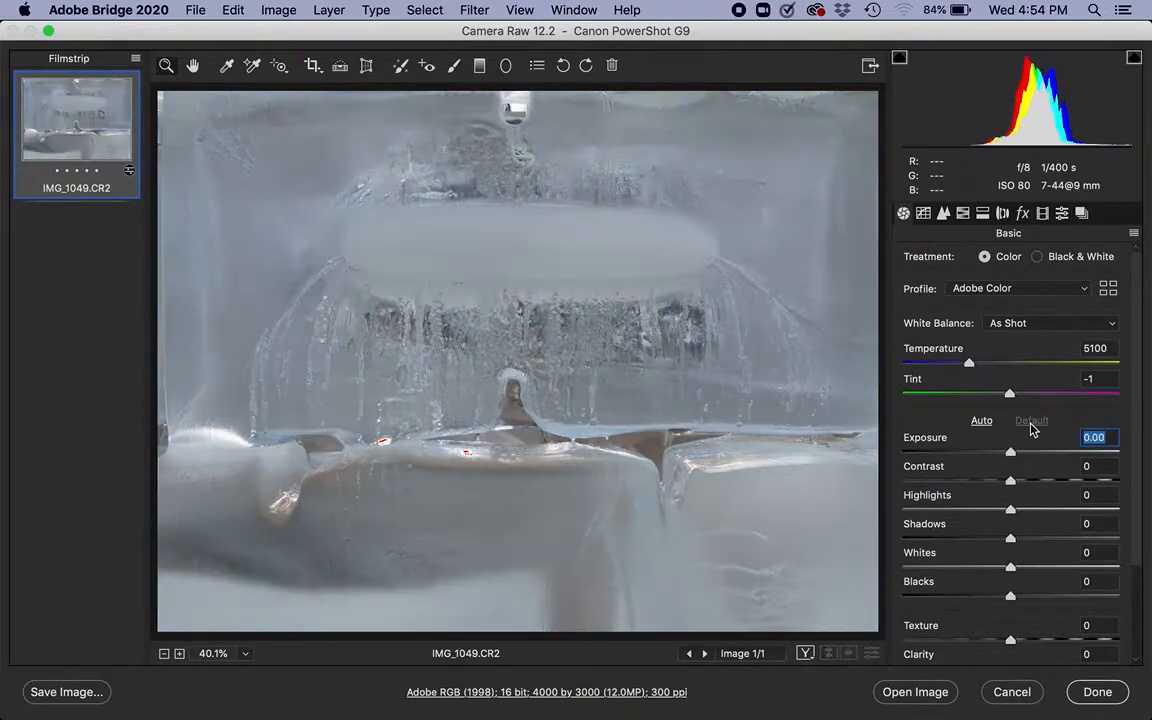
click(924, 214)
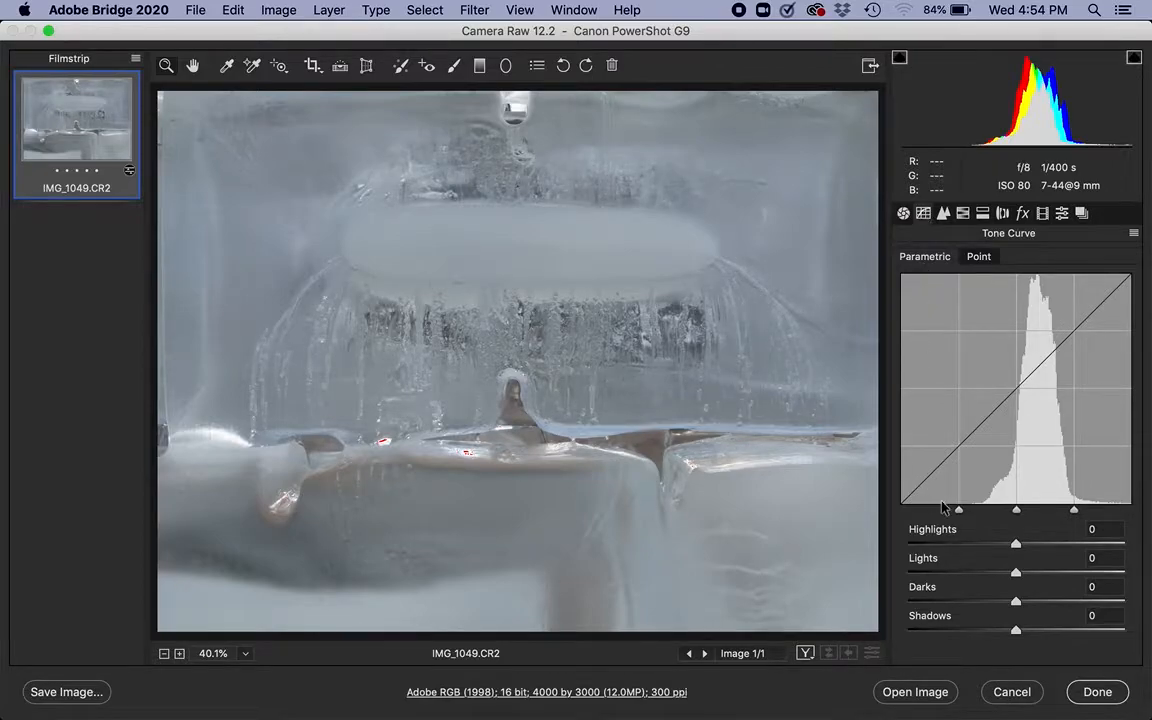
Raise the Highlights of the parametric tone curve on IMG_1049.CR2.
click(979, 256)
click(936, 257)
drag(1016, 543, 1105, 545)
Shape the RGB point curve by adding midtone and highlight points, lowering the shadow point to input 70, output 38, and raising the highlight point.
click(979, 256)
click(1021, 452)
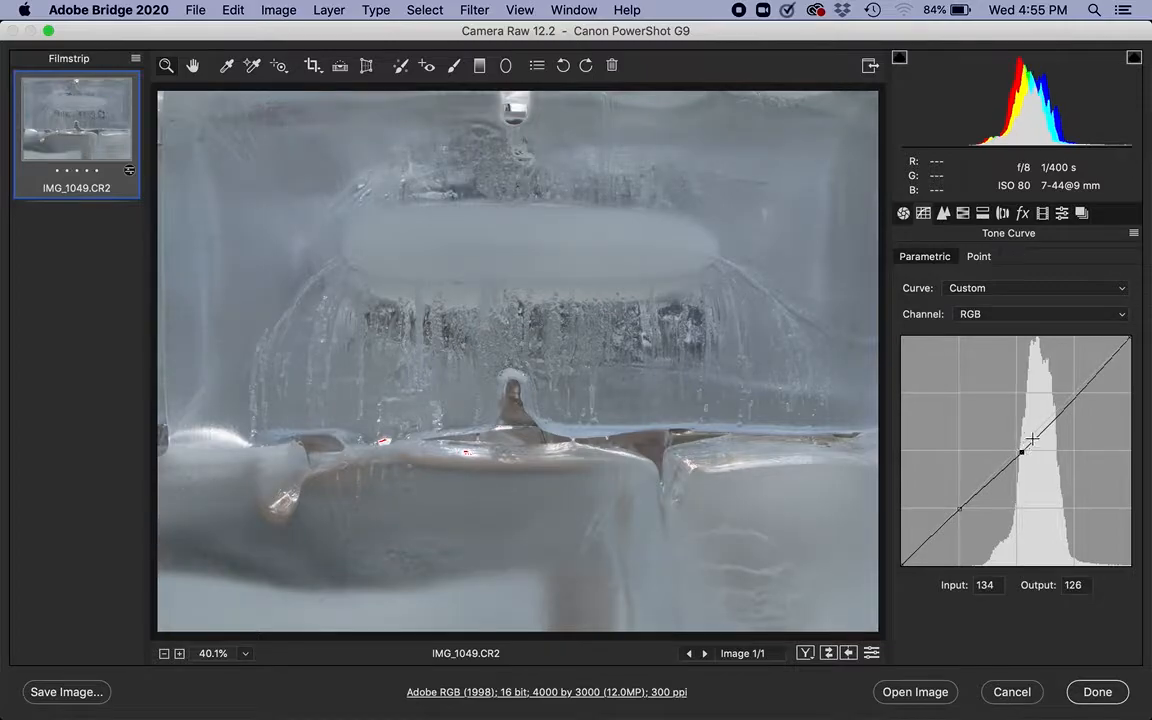
click(1077, 394)
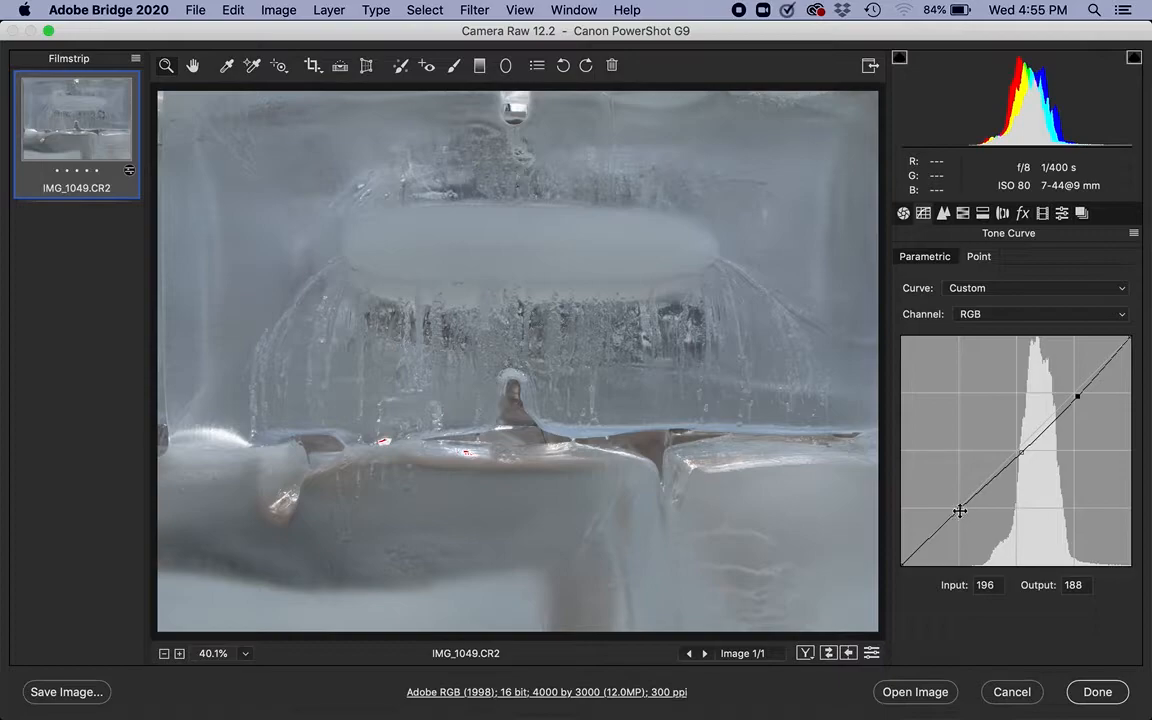
mouse_move(959, 509)
mouse_down()
mouse_move(958, 555)
mouse_move(964, 532)
mouse_up()
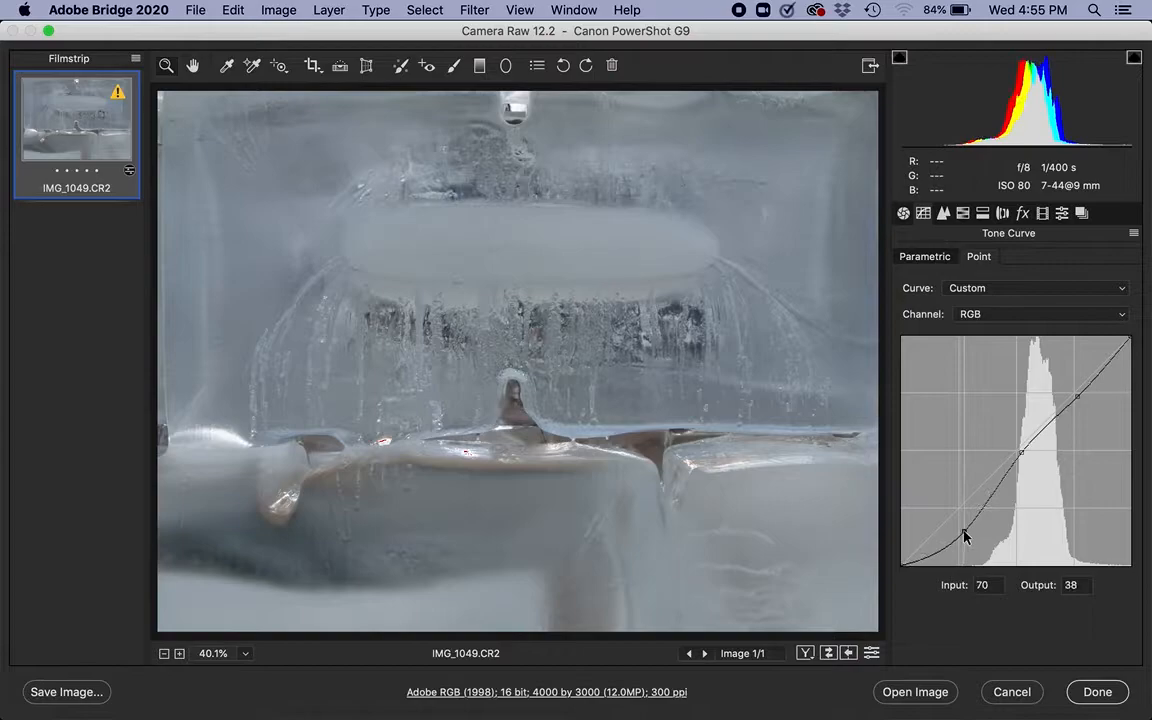
drag(1079, 402, 1072, 387)
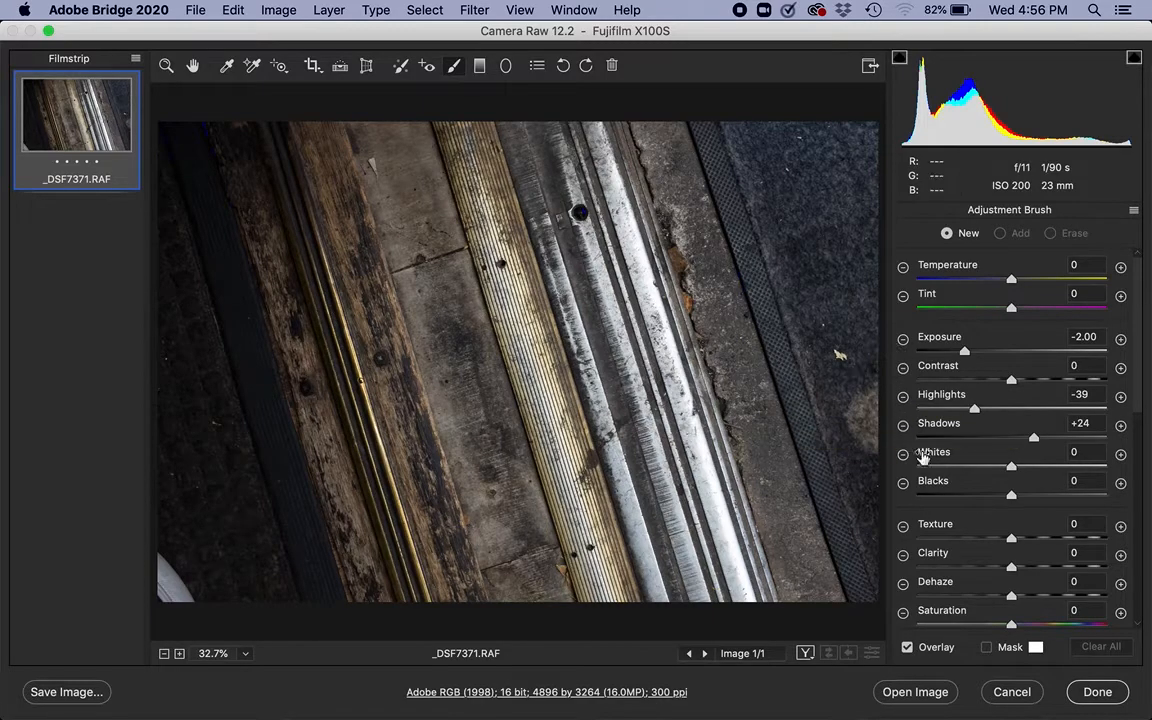
Hide the Adjustment Brush overlay and reduce the brush size from 33 for local edits on _DSF7371.RAF.
click(907, 647)
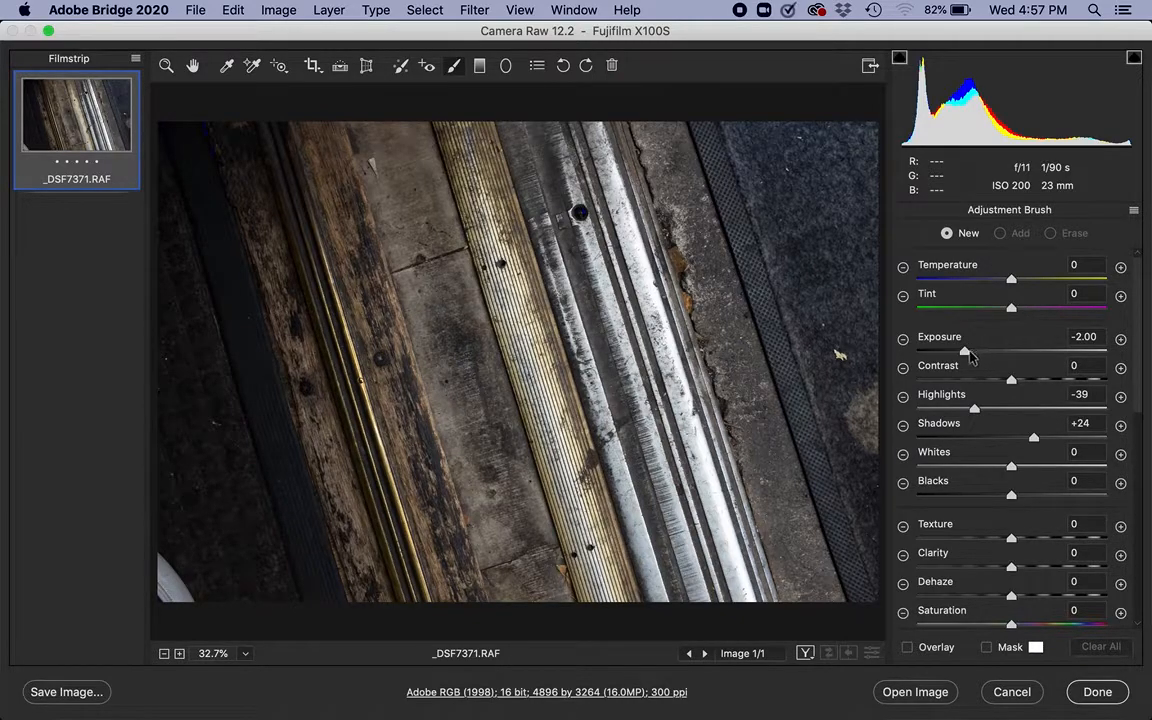
mouse_move(966, 352)
mouse_down()
mouse_move(984, 354)
mouse_move(967, 356)
mouse_up()
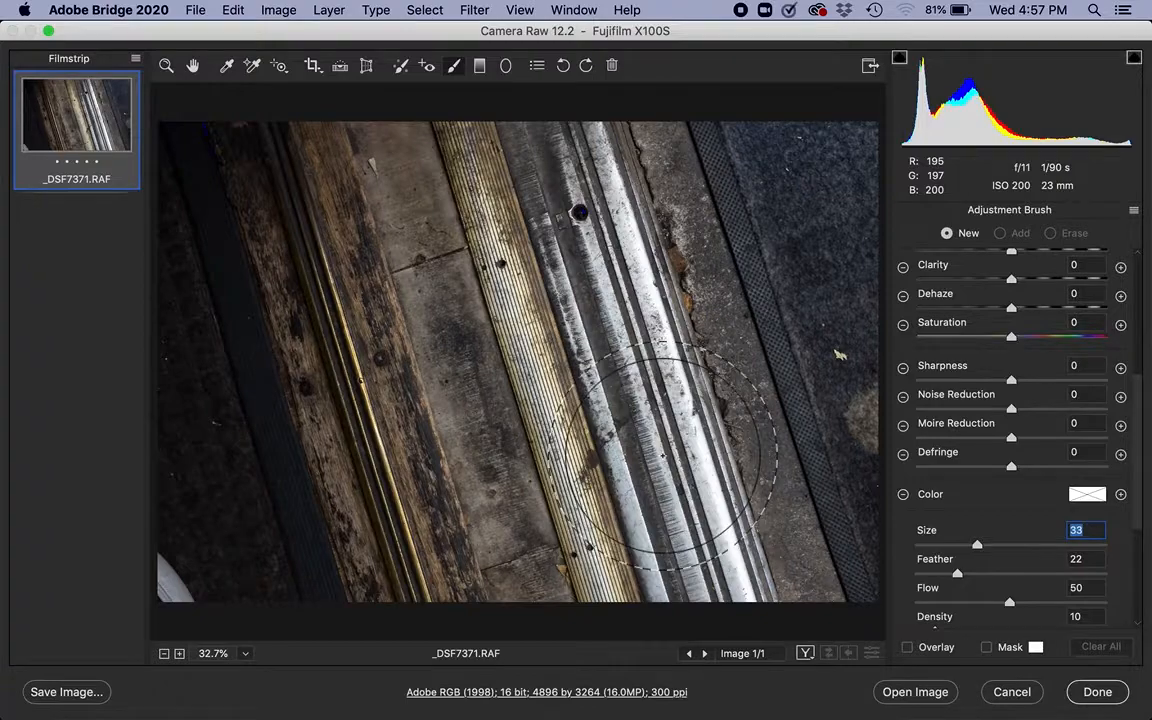
key([)
key([)
key([)
key([)
key([)
key([)
key([)
key([)
key([)
key([)
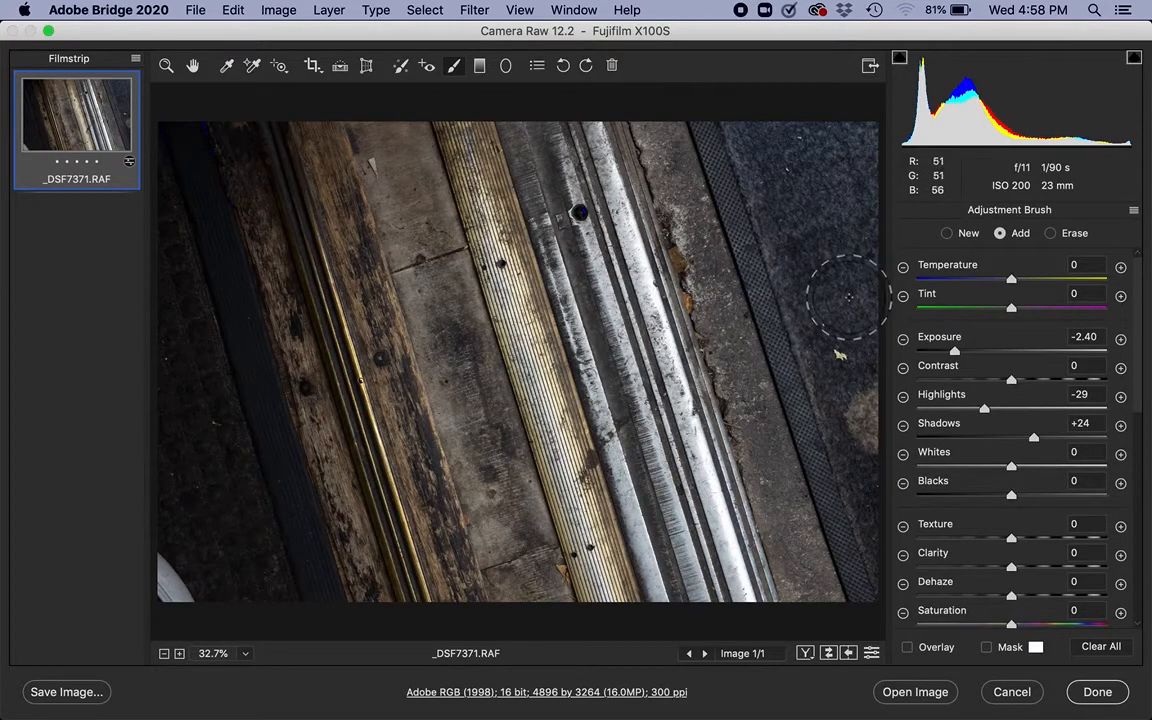
Set the brush adjustment's Exposure to +1.79 and Highlights to 0, and close _DSF7371.RAF without keeping the edits.
drag(955, 350, 1033, 365)
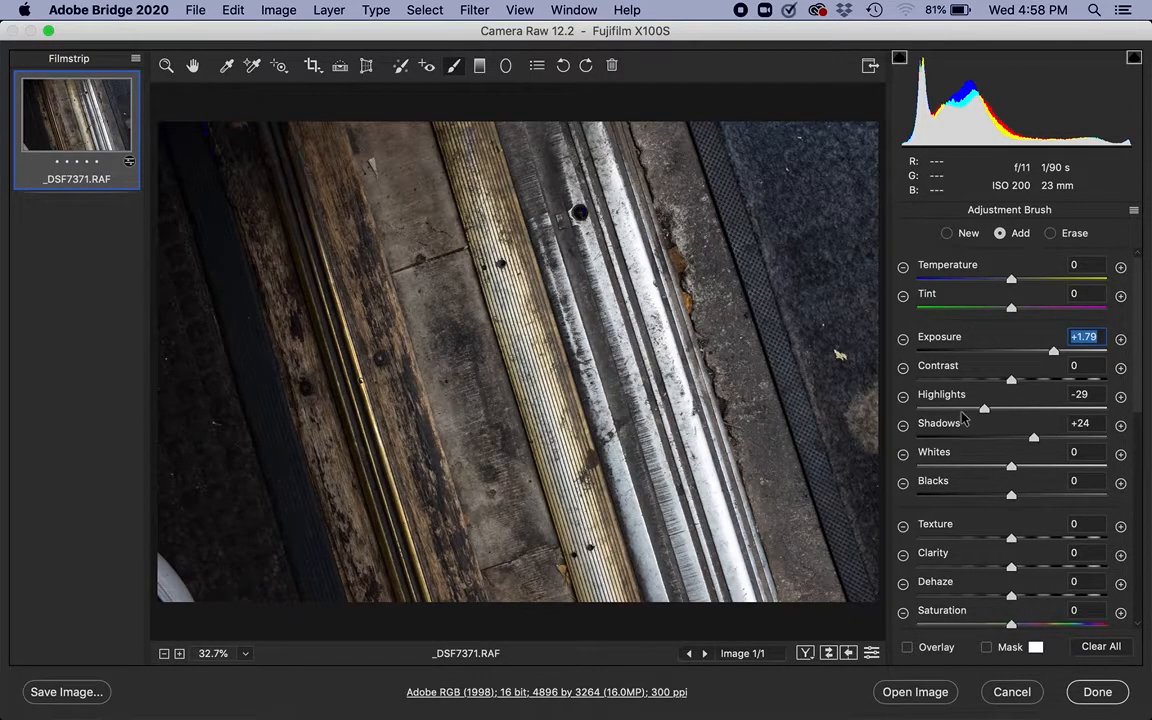
double_click(984, 408)
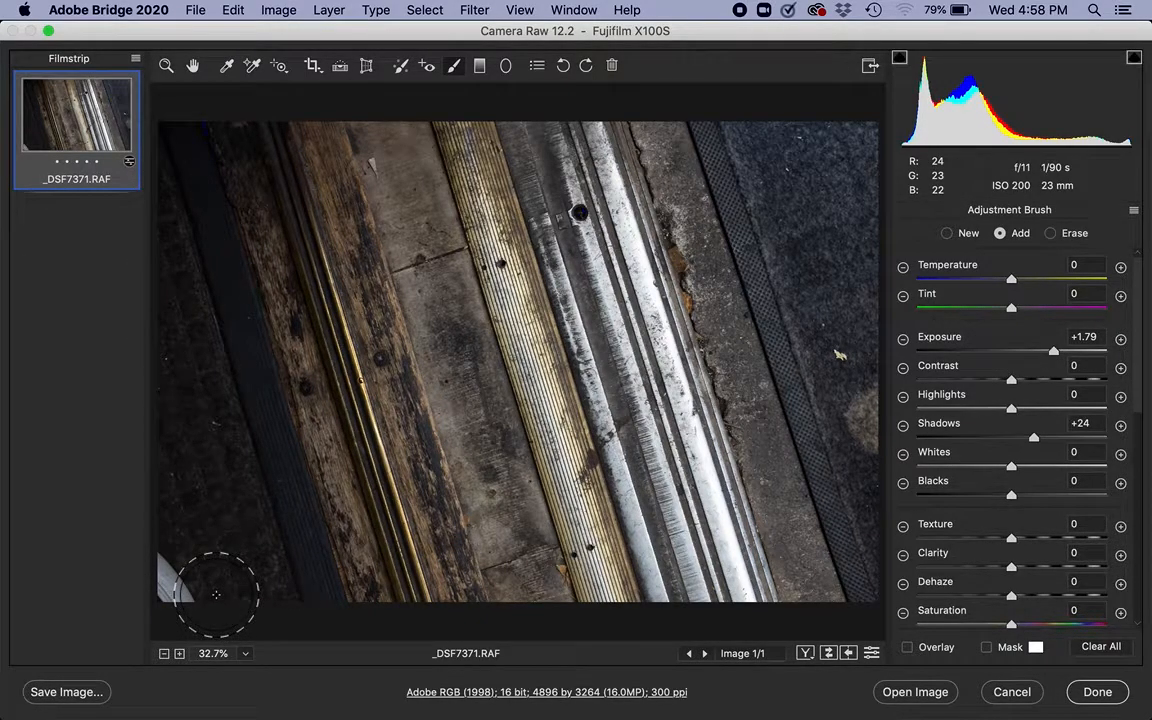
key(n)
click(1006, 693)
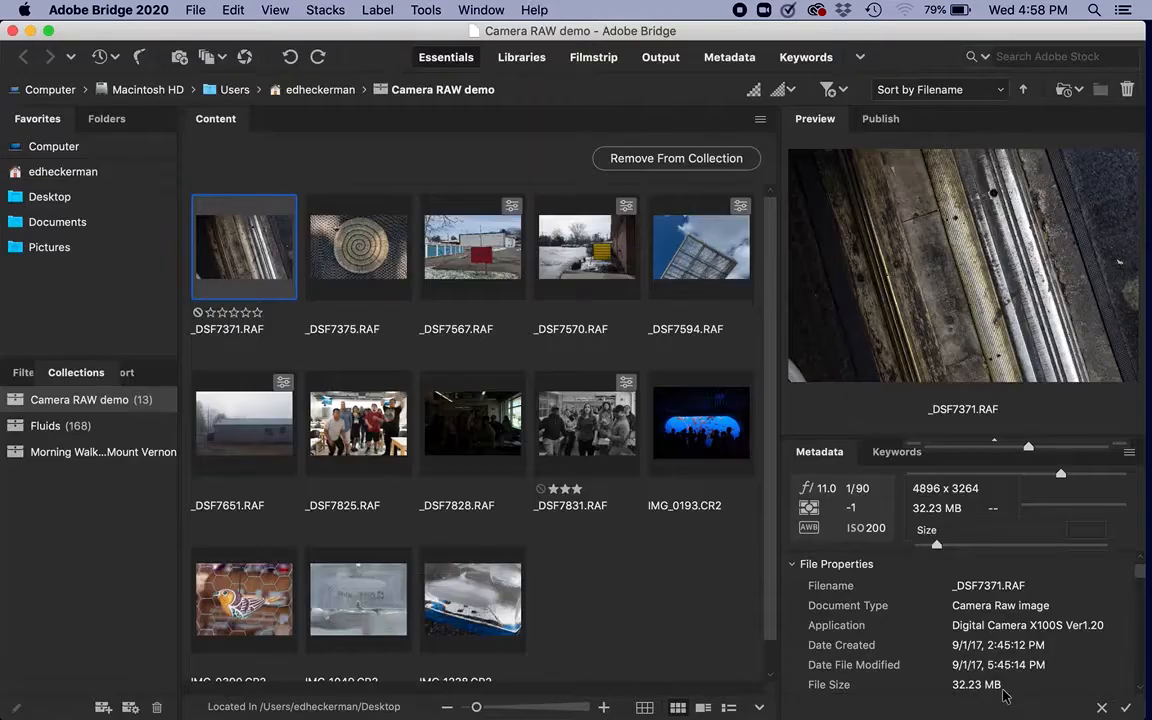
Open _DSF7375.RAF in Camera Raw and activate the Adjustment Brush.
click(360, 218)
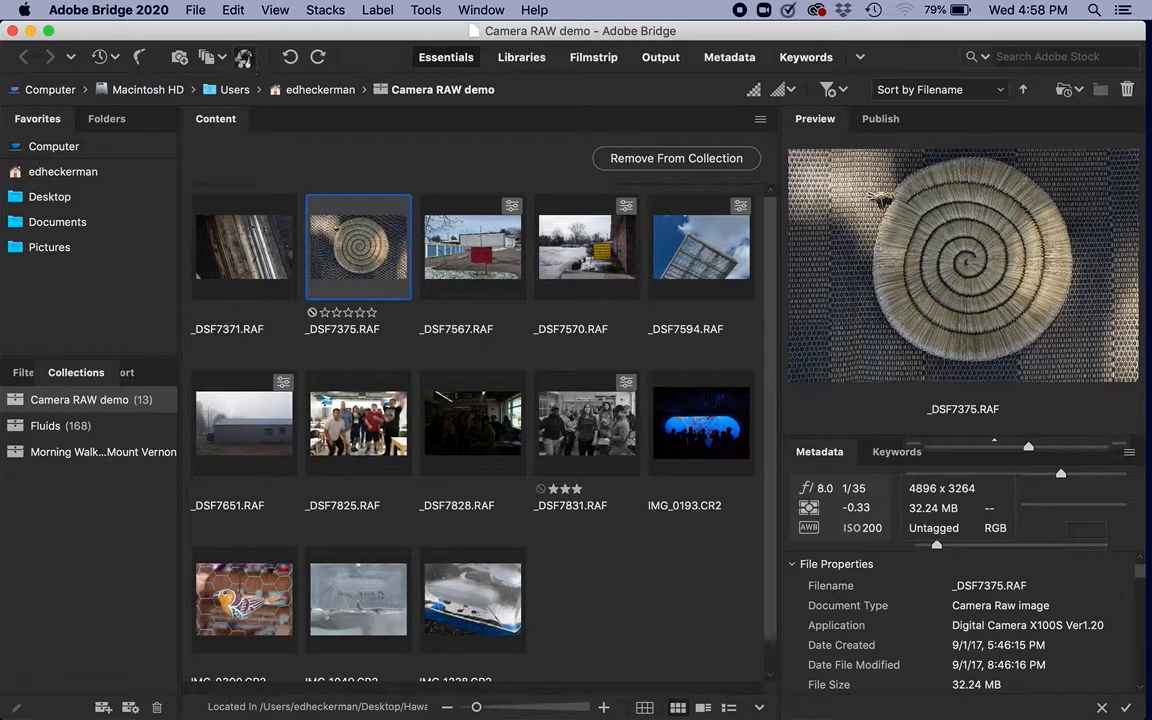
click(243, 57)
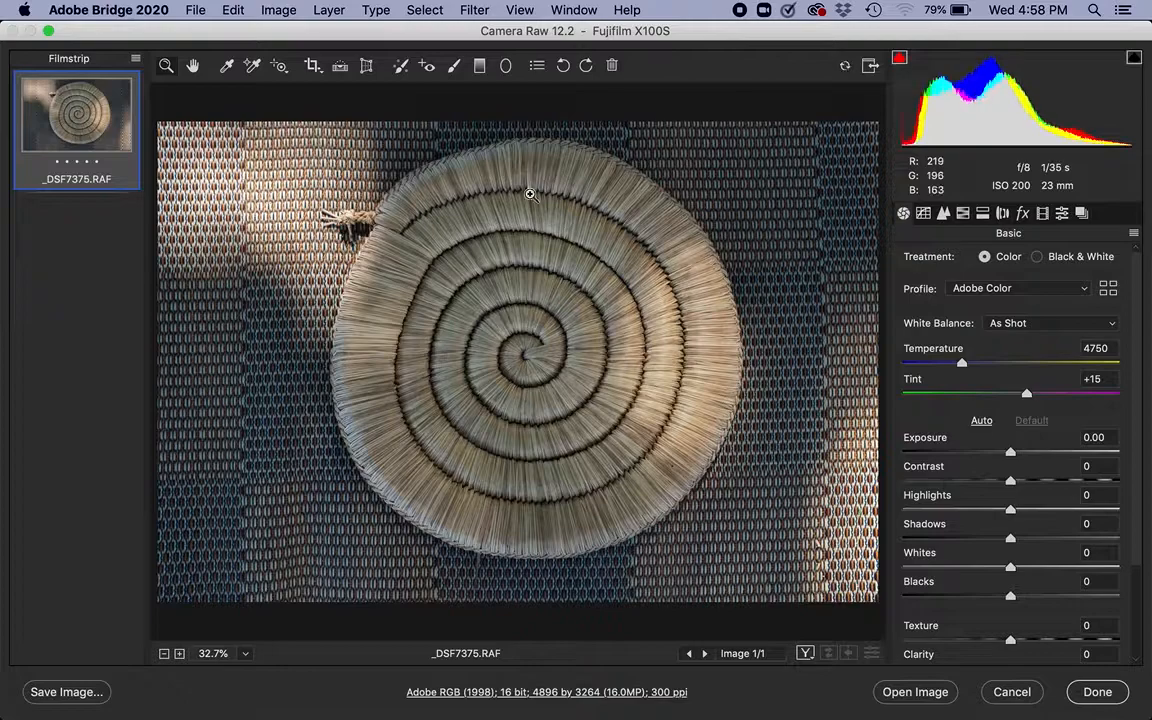
click(454, 66)
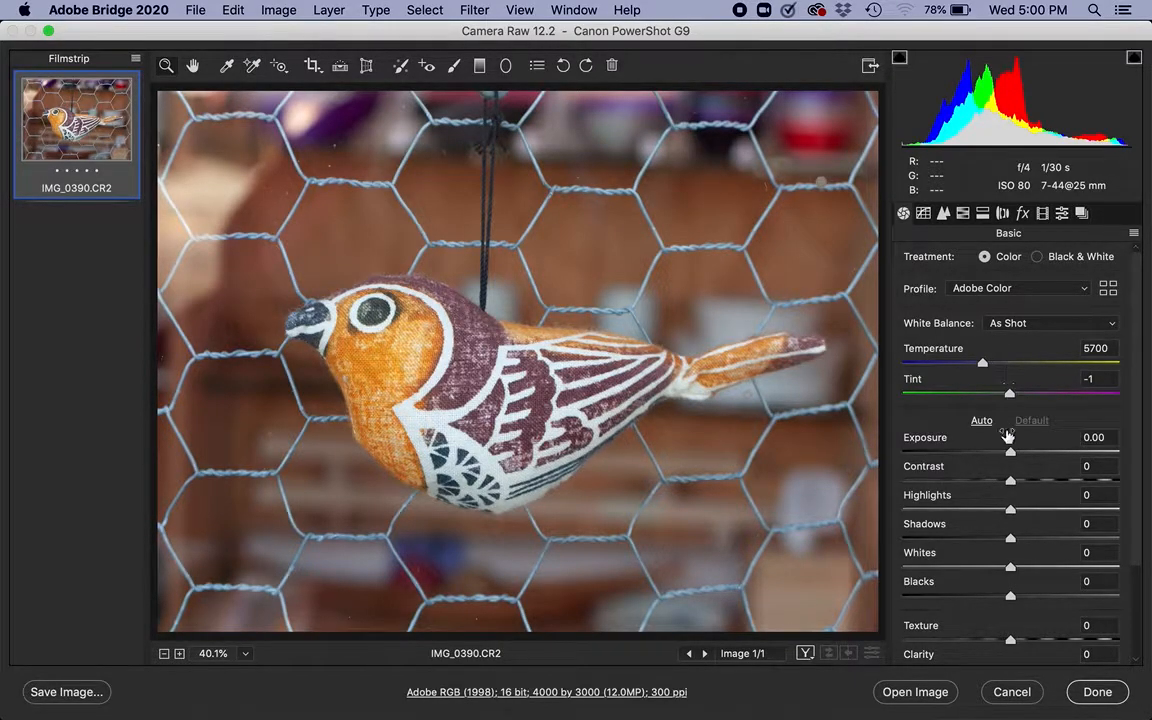
Set the Exposure of IMG_0390.CR2 to -0.25 and ready a Spot Removal brush of type Heal at size 8.
drag(1008, 449, 1005, 455)
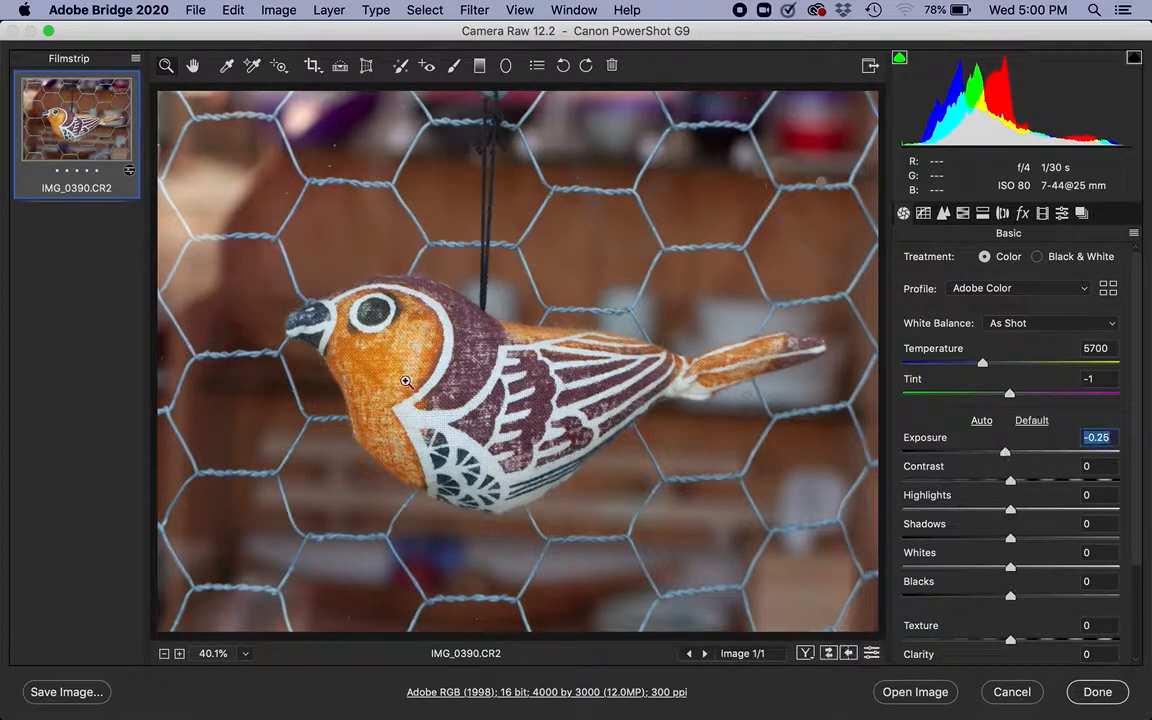
click(409, 241)
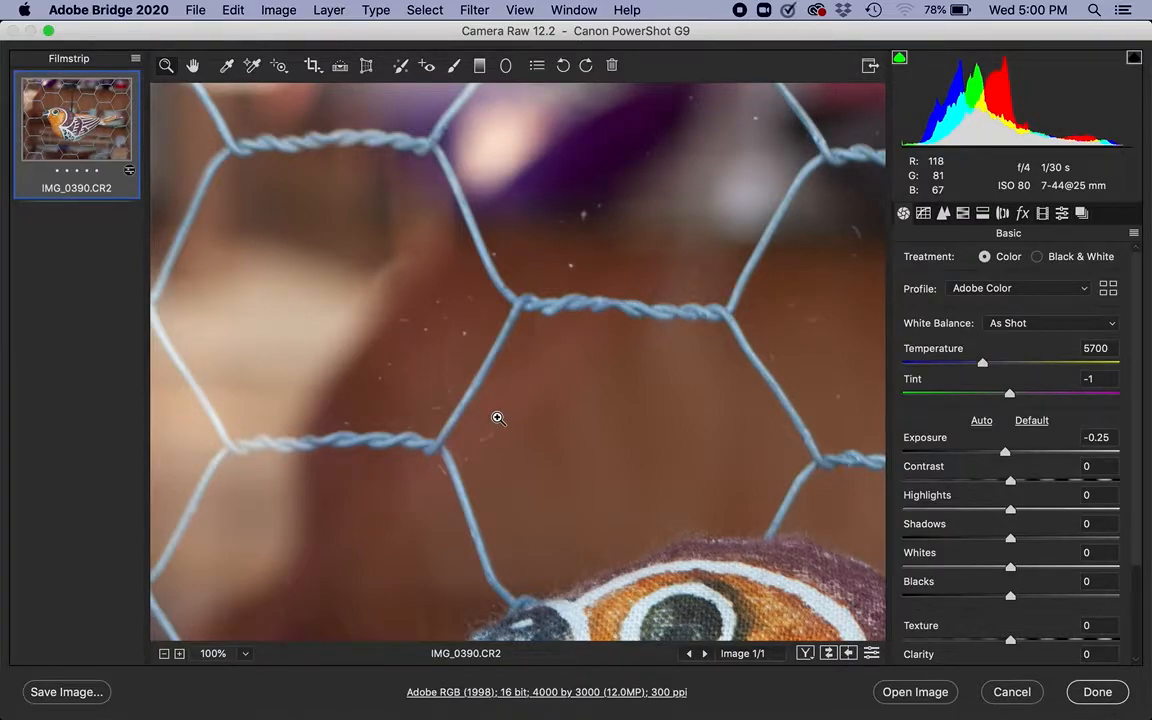
click(401, 66)
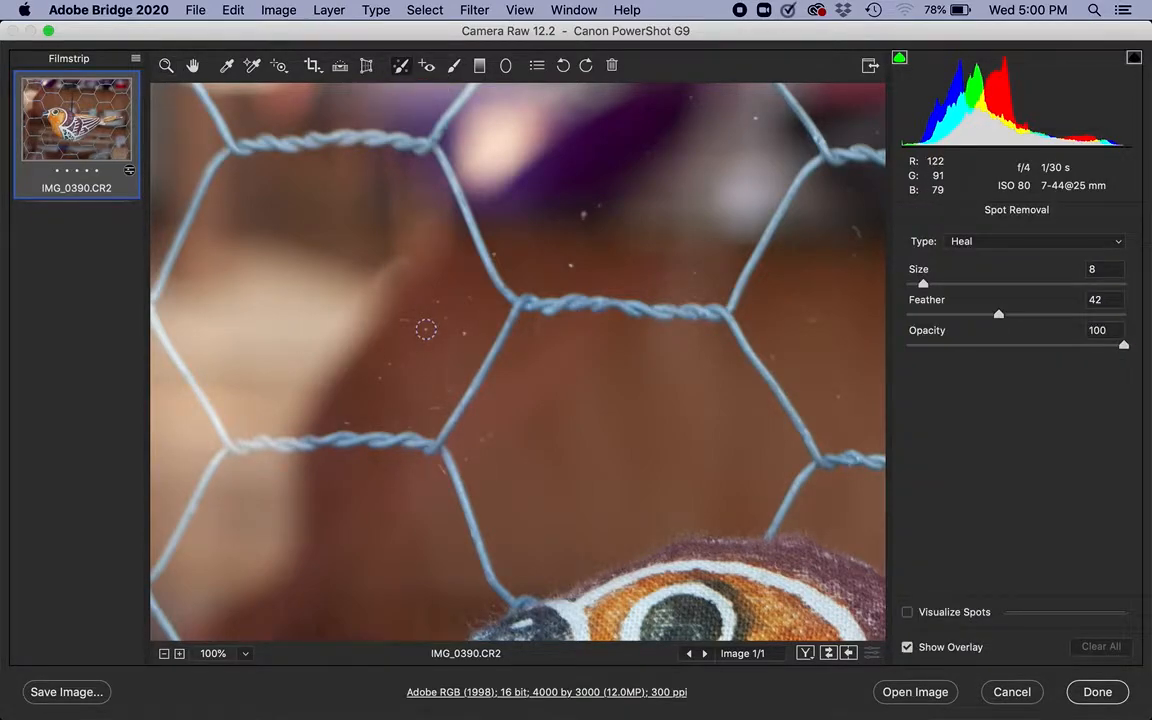
key(bracketright)
key(bracketright)
key(bracketright)
key(bracketright)
key(bracketleft)
key(bracketleft)
key(bracketleft)
key(bracketleft)
key(bracketleft)
Heal the white dust specks on the blurred background above the bird, and close IMG_0390.CR2 without keeping the edits.
click(426, 329)
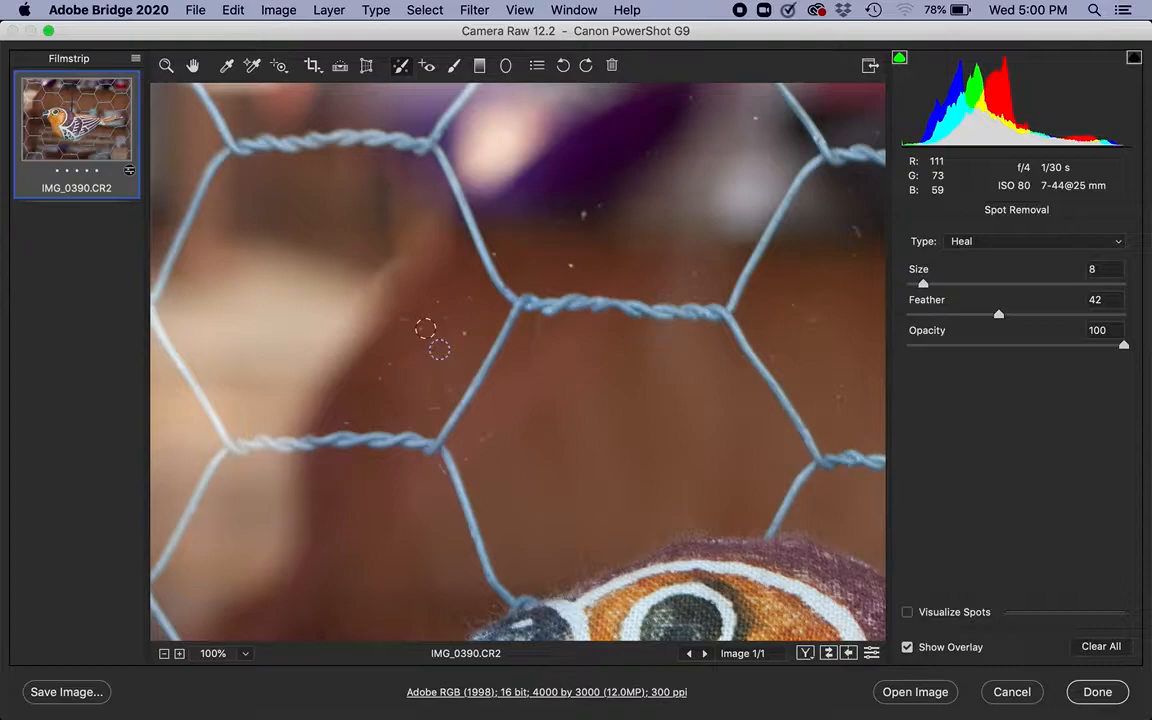
click(462, 332)
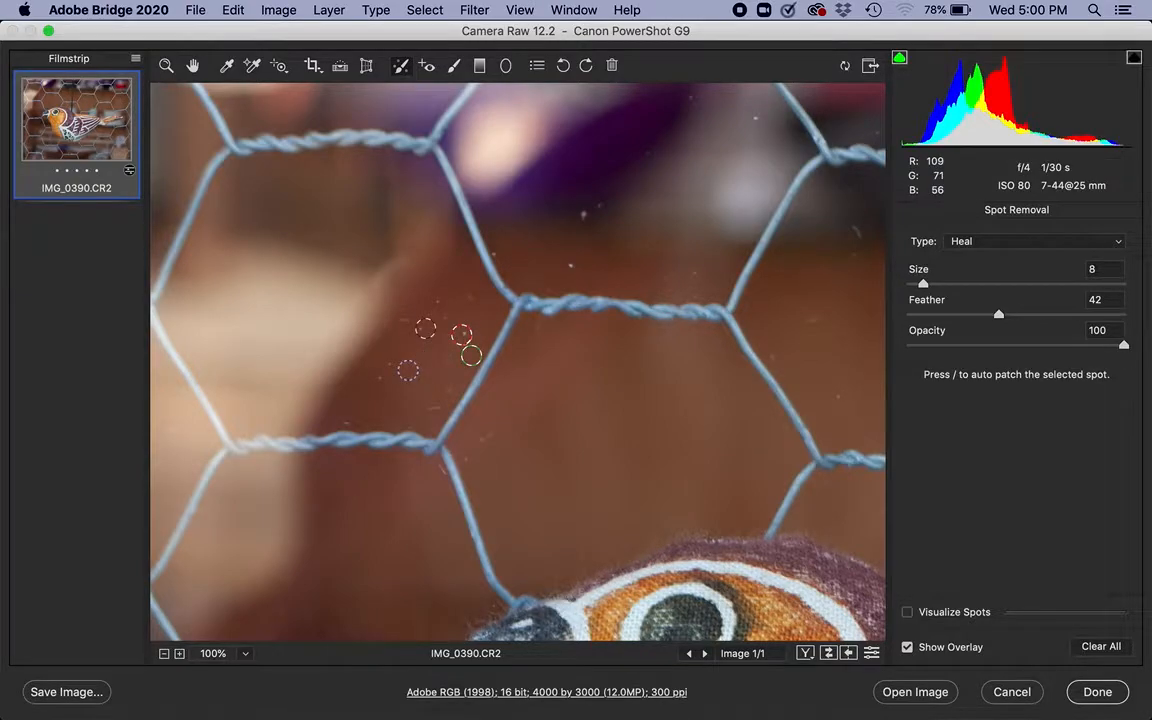
click(408, 370)
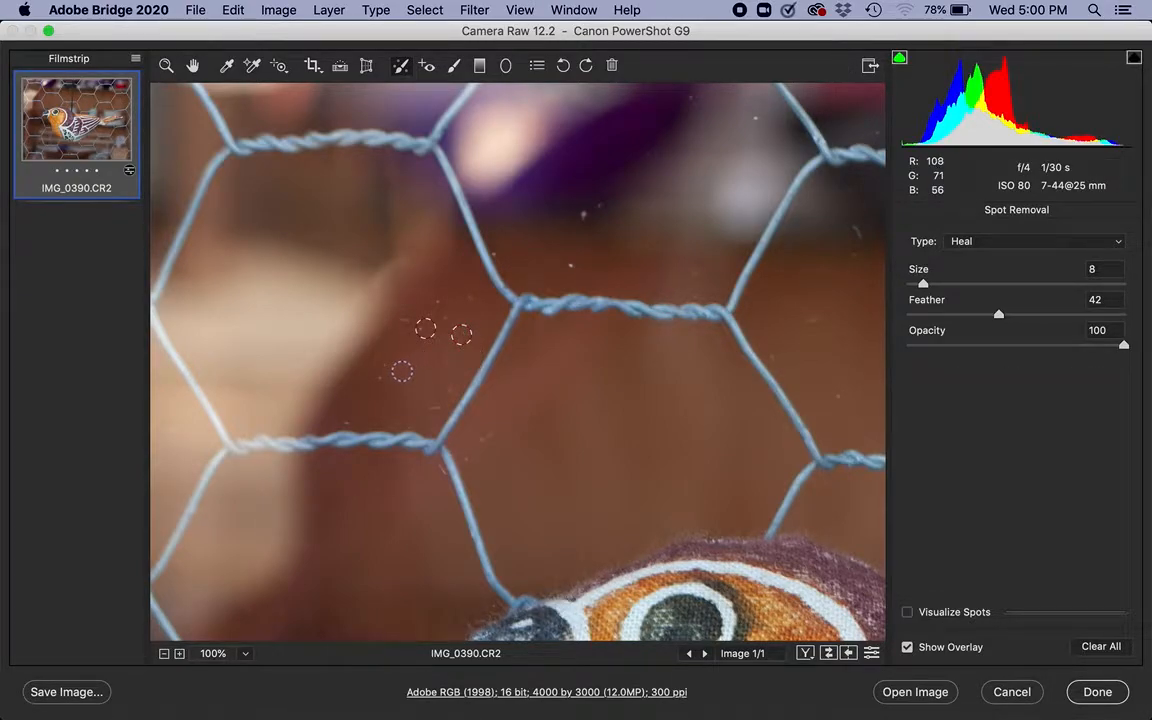
click(382, 380)
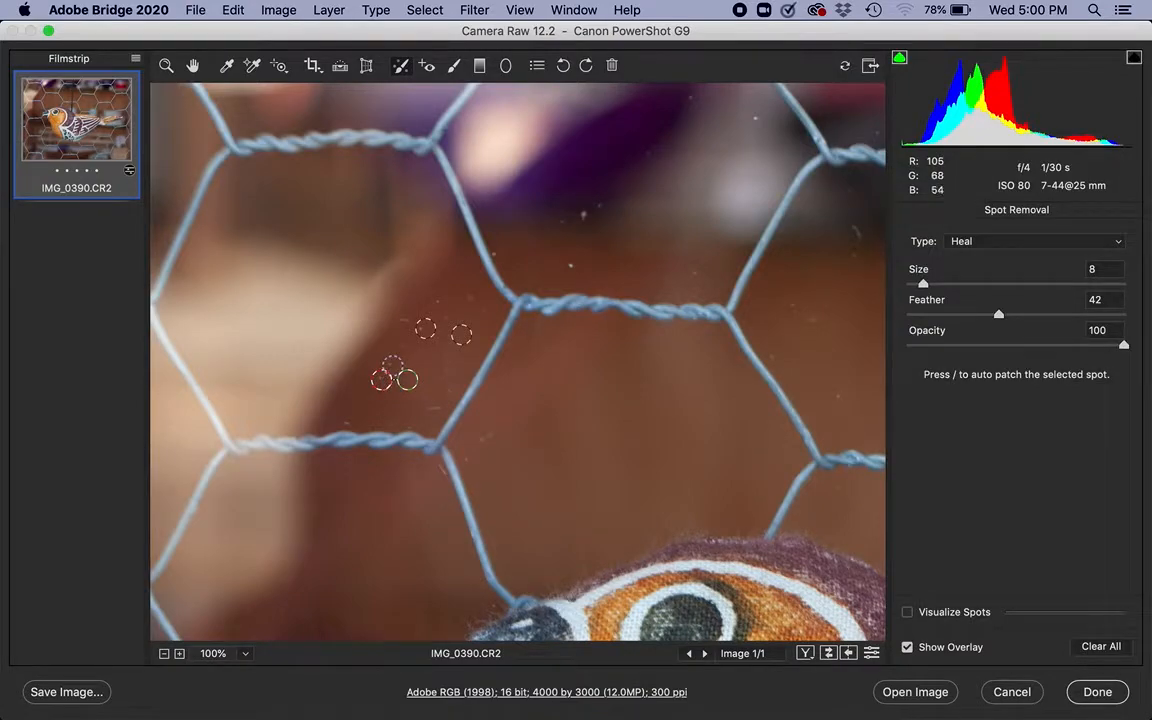
click(437, 302)
click(465, 296)
click(571, 264)
mouse_move(583, 234)
mouse_down()
mouse_move(591, 206)
mouse_move(583, 214)
mouse_up()
click(582, 213)
key(d)
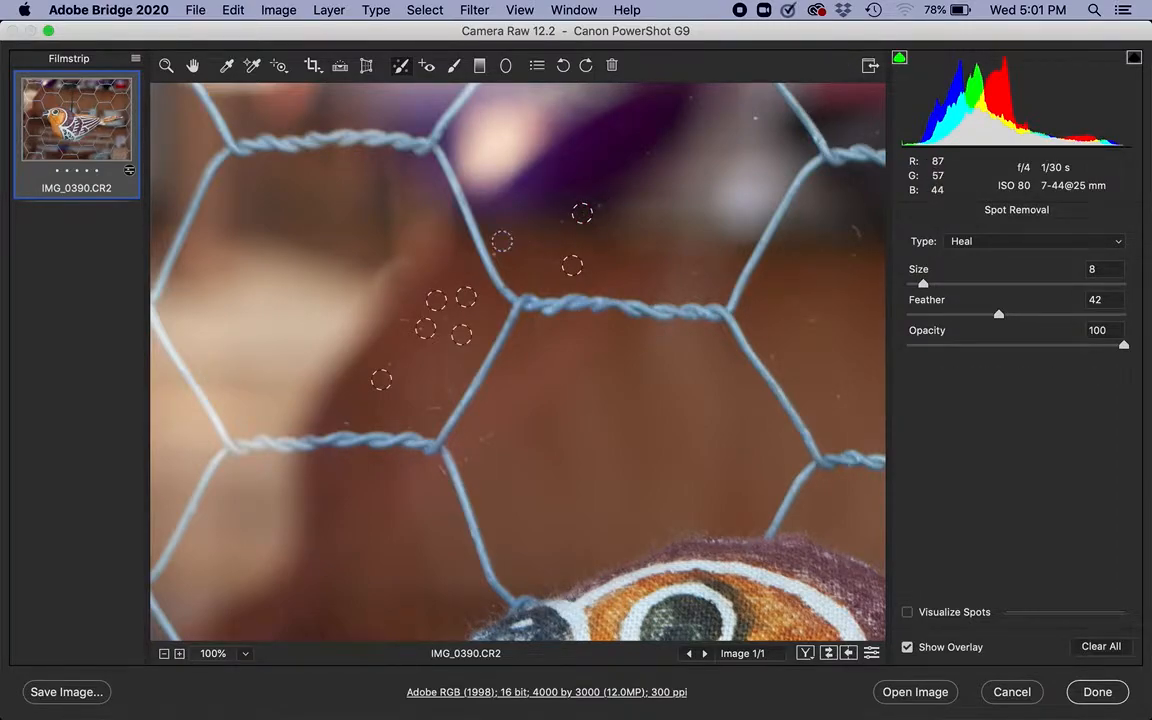
click(193, 65)
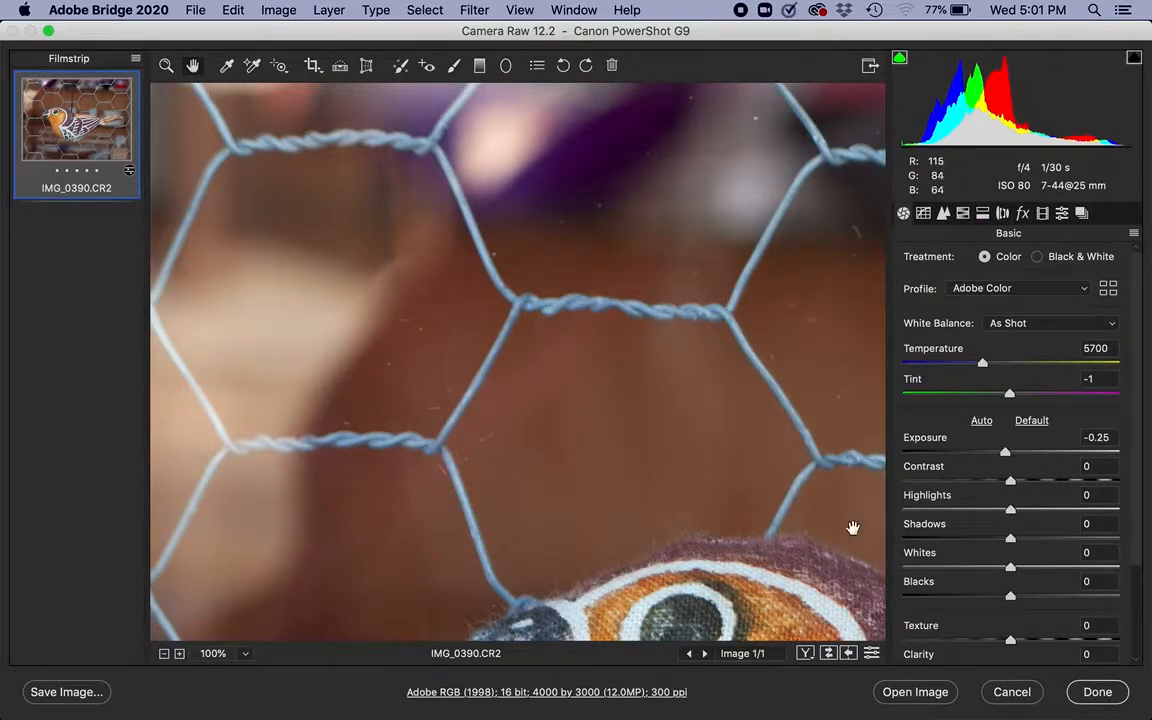
click(1008, 694)
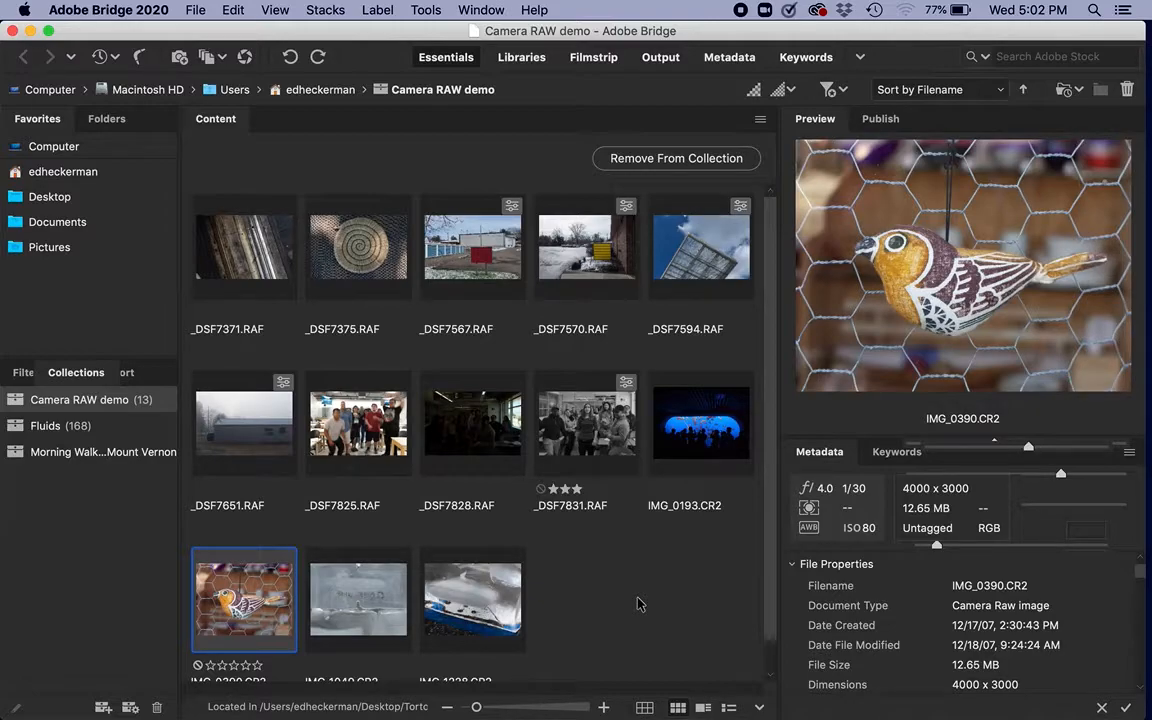
Open _DSF7594.RAF in Camera Raw and switch its treatment to Black & White.
click(699, 257)
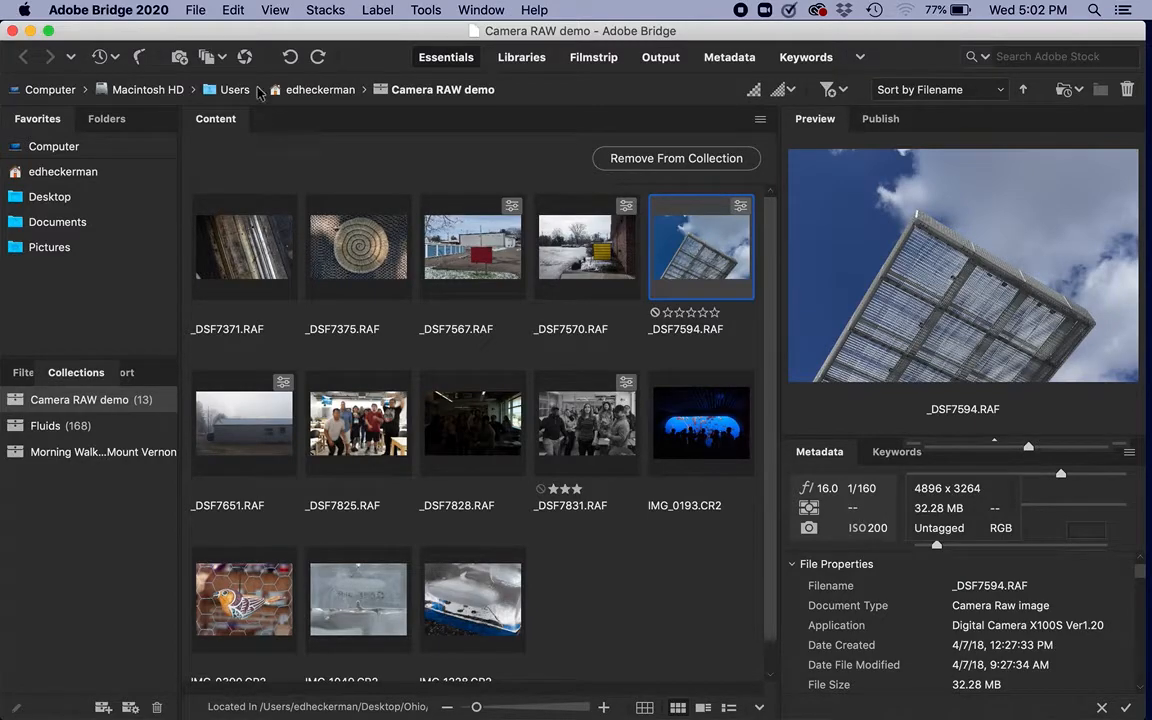
click(245, 58)
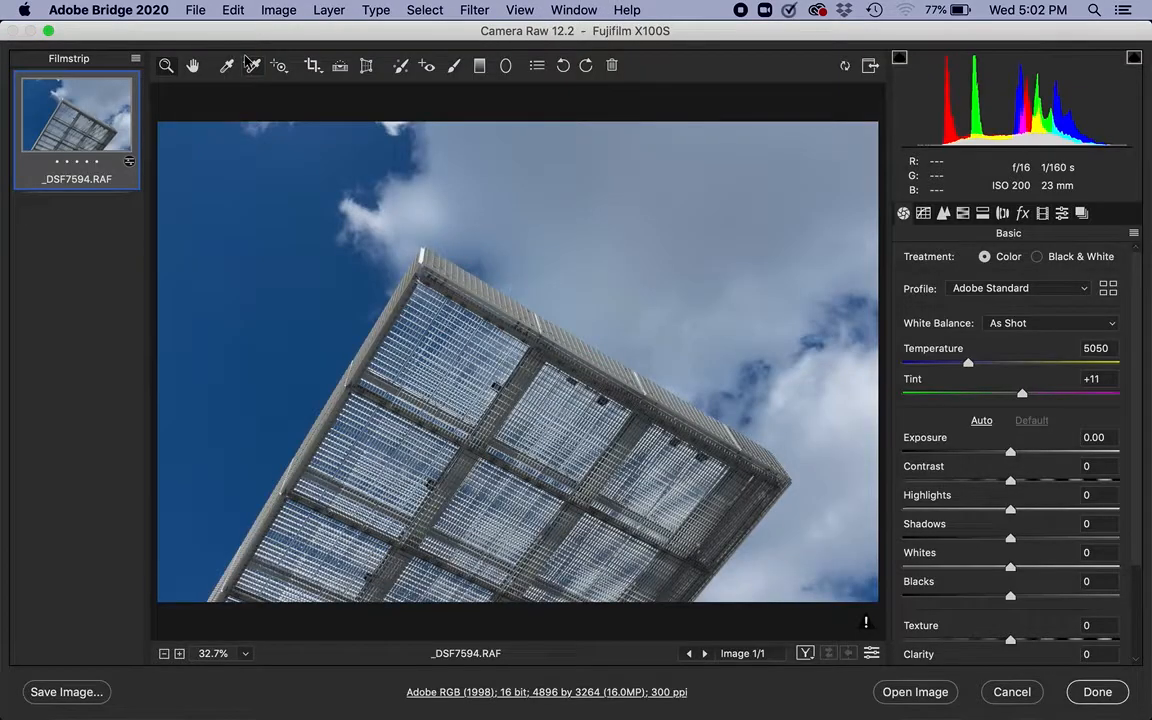
click(1038, 258)
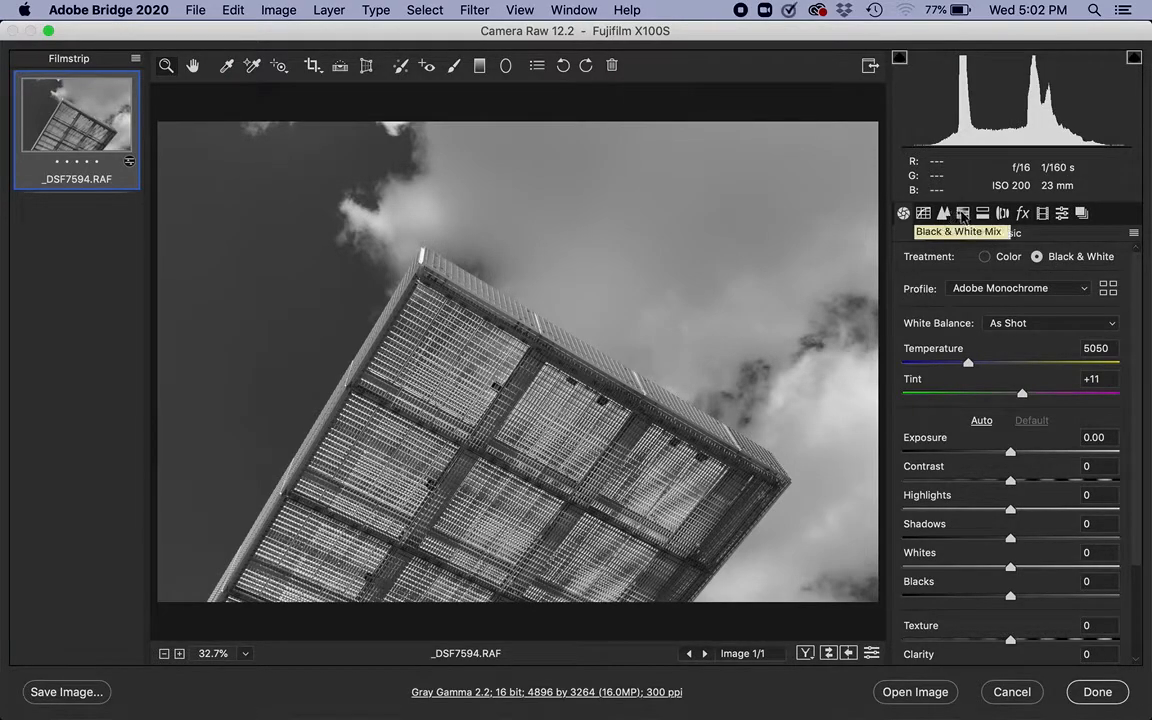
Try Blues at -34 in the Black & White Mix, reset it to 0 and return the image to the Color treatment.
click(964, 214)
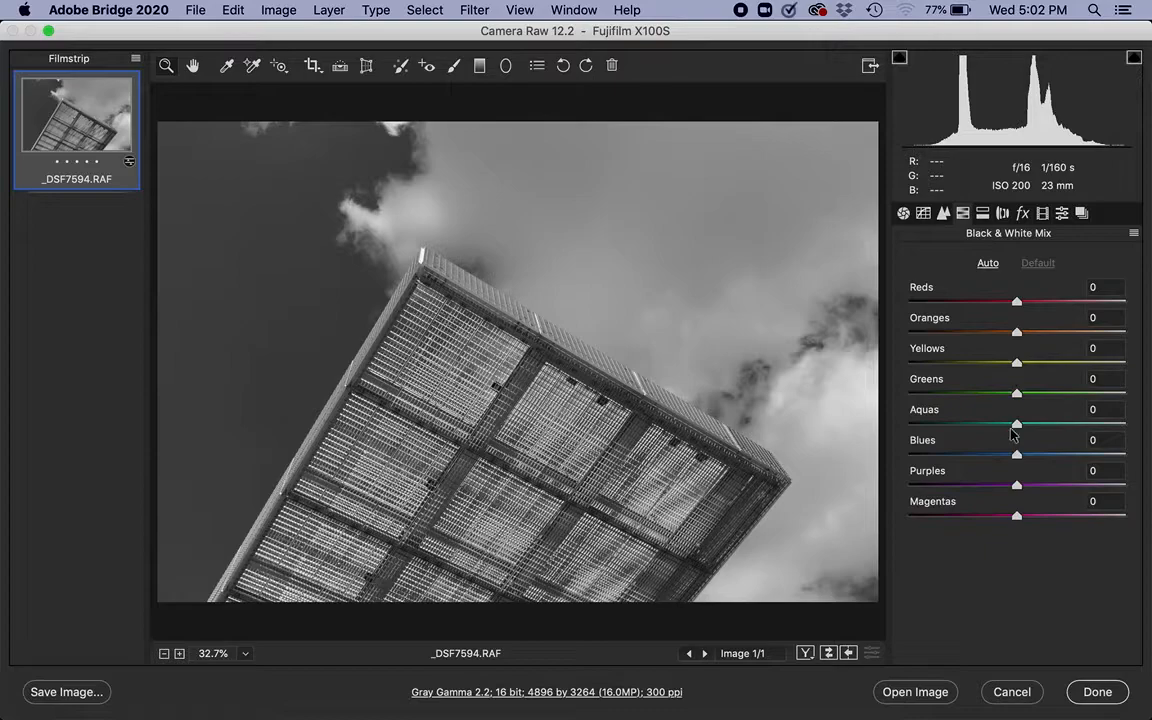
drag(1016, 455, 980, 461)
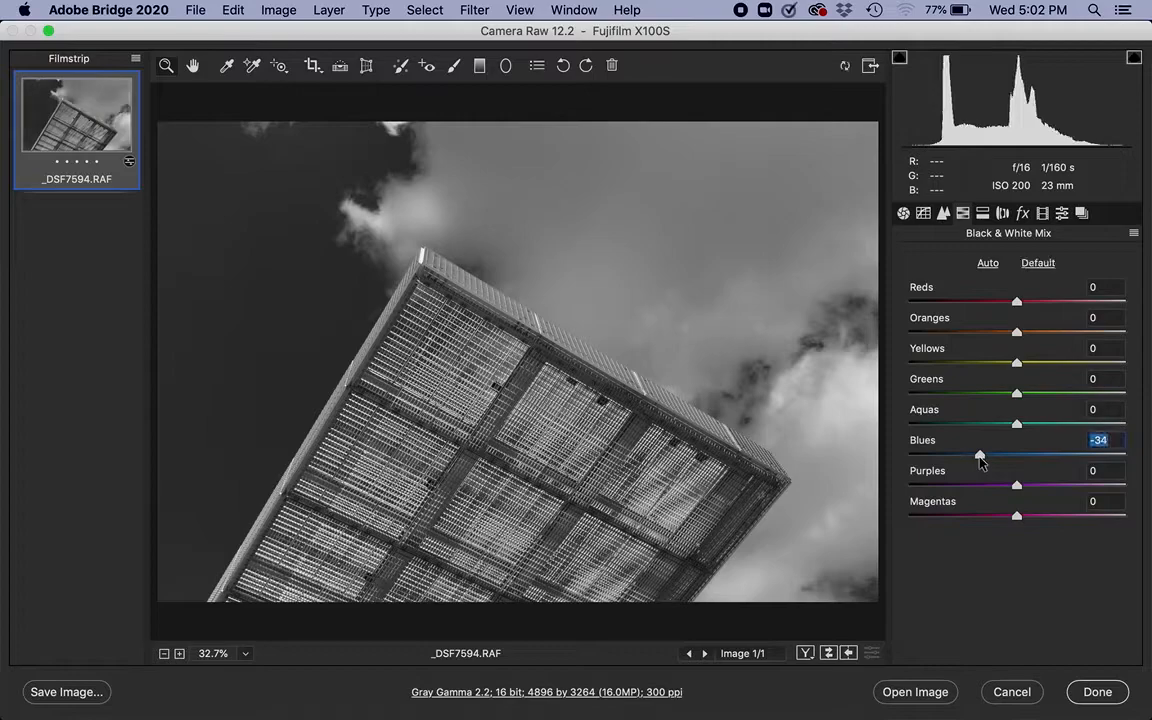
double_click(980, 456)
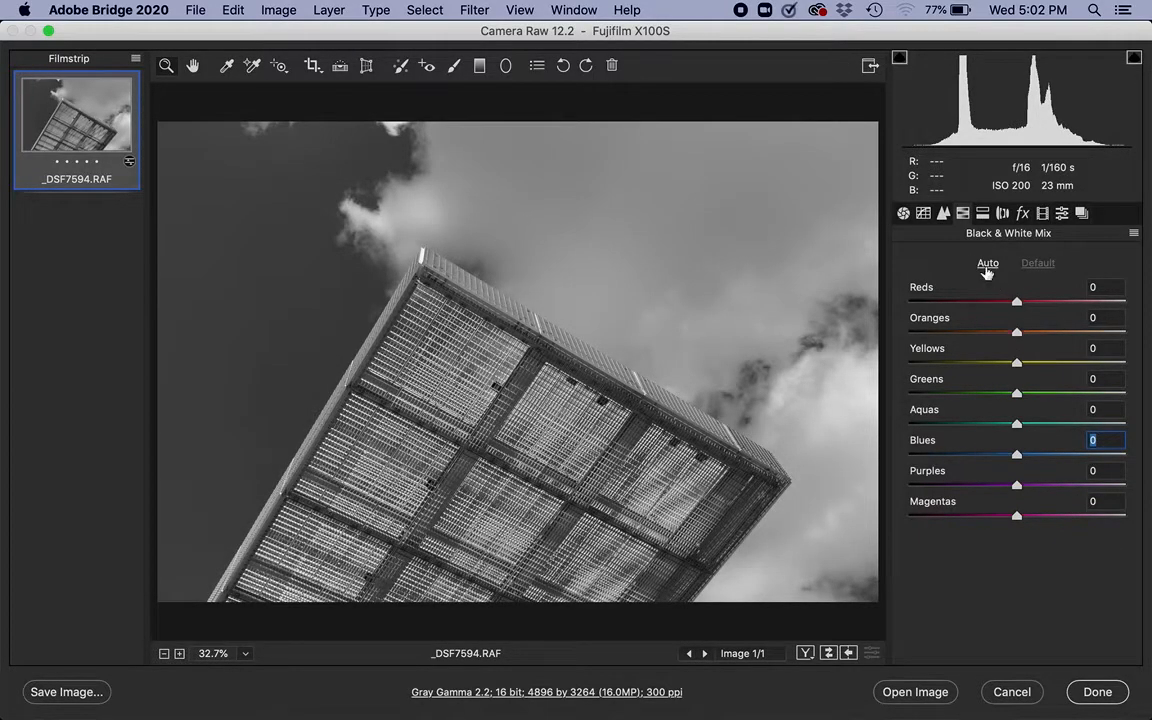
click(904, 214)
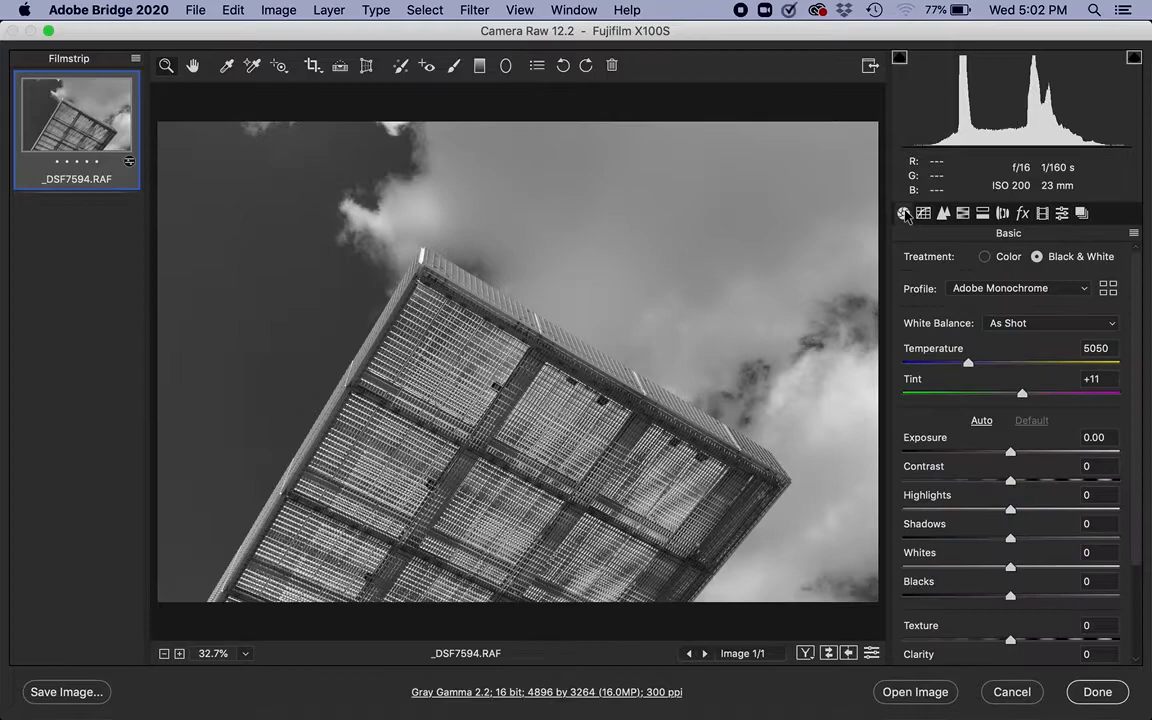
click(986, 257)
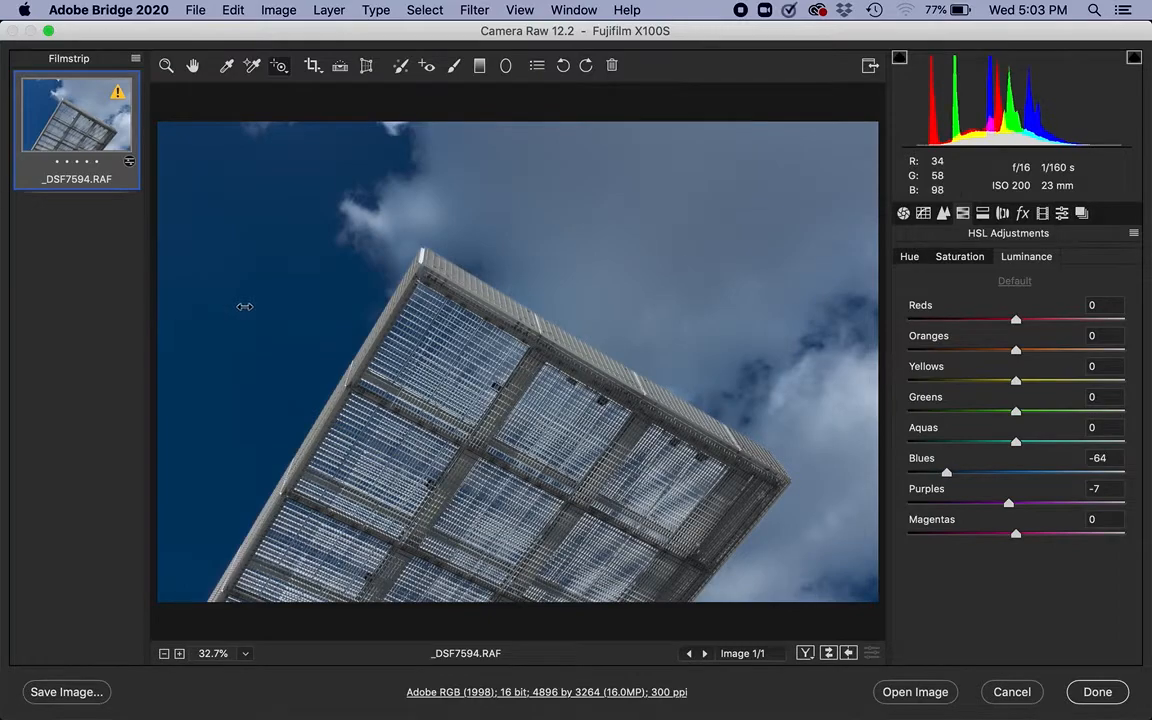
Fine-tune the blue sky's HSL Luminance with the Targeted Adjustment tool and increase its Saturation the same way.
mouse_move(244, 306)
mouse_down()
mouse_move(262, 306)
mouse_move(234, 311)
mouse_move(360, 319)
mouse_move(246, 318)
mouse_up()
click(952, 258)
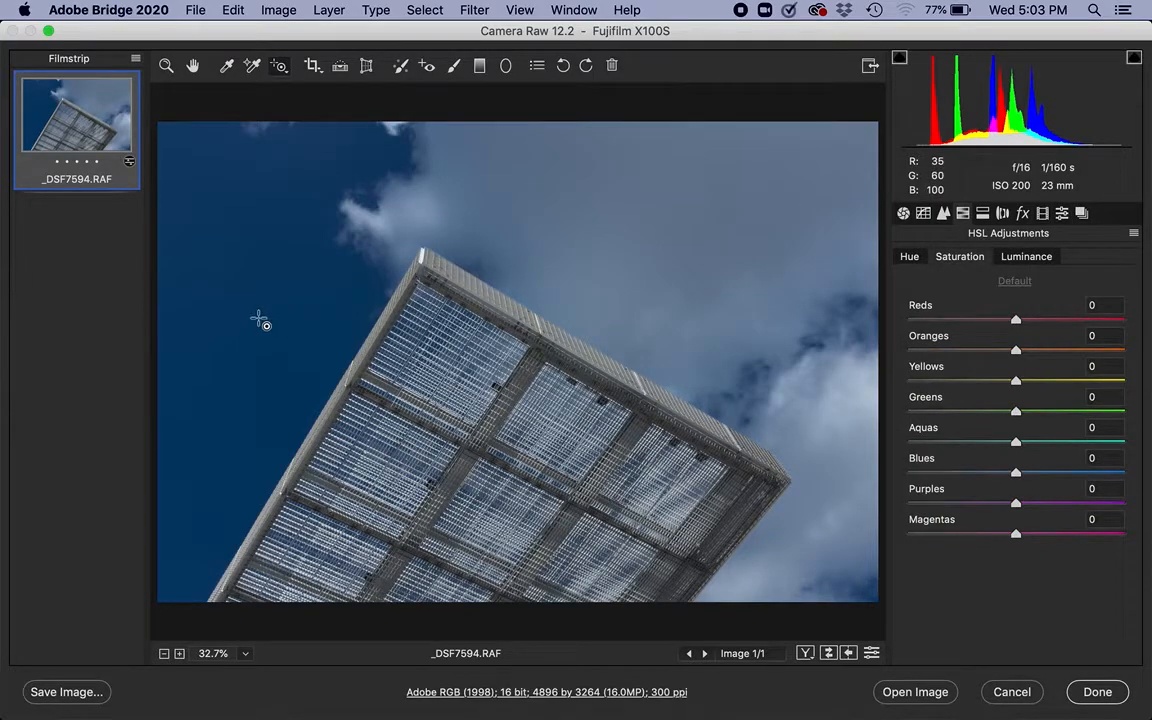
drag(252, 316, 350, 300)
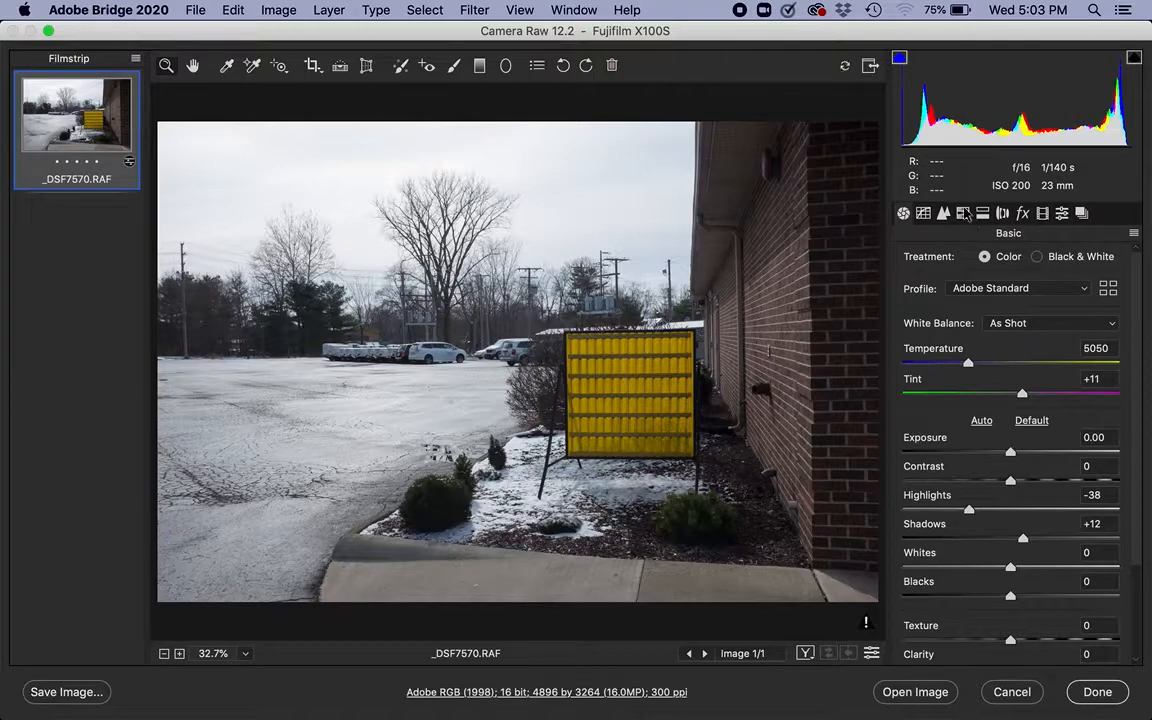
Raise the yellow sign's HSL Luminance with the Targeted Adjustment tool to Yellows +49 and Oranges +3.
click(965, 213)
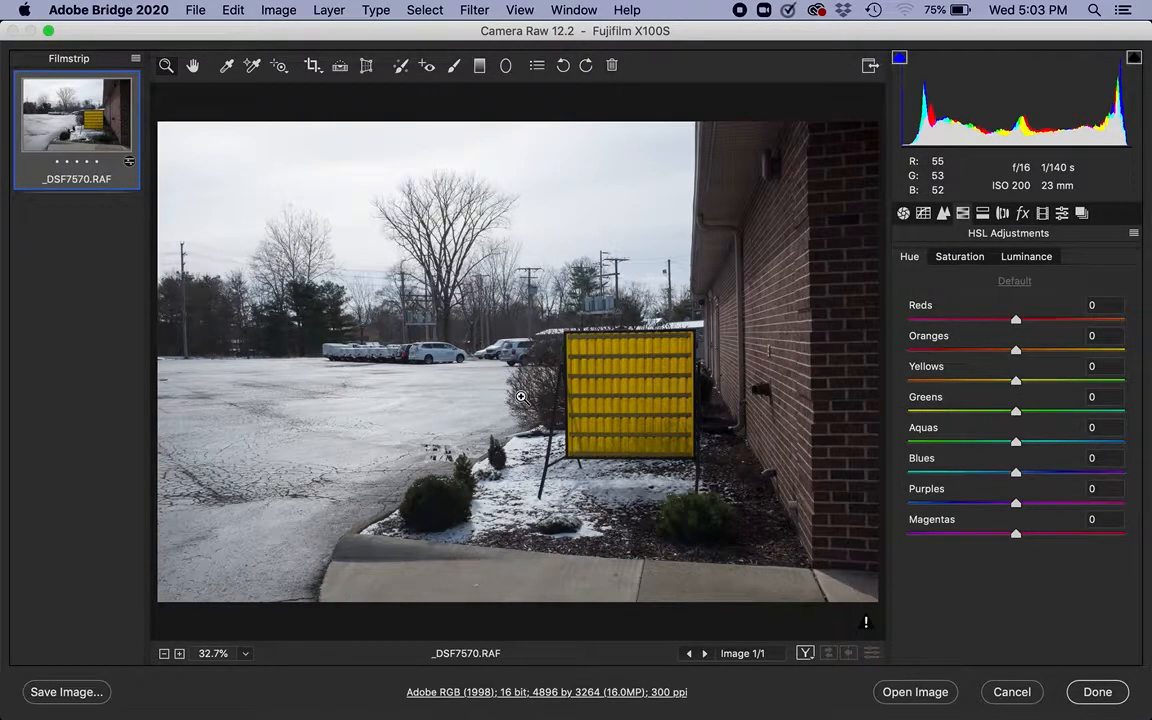
click(279, 66)
click(1026, 257)
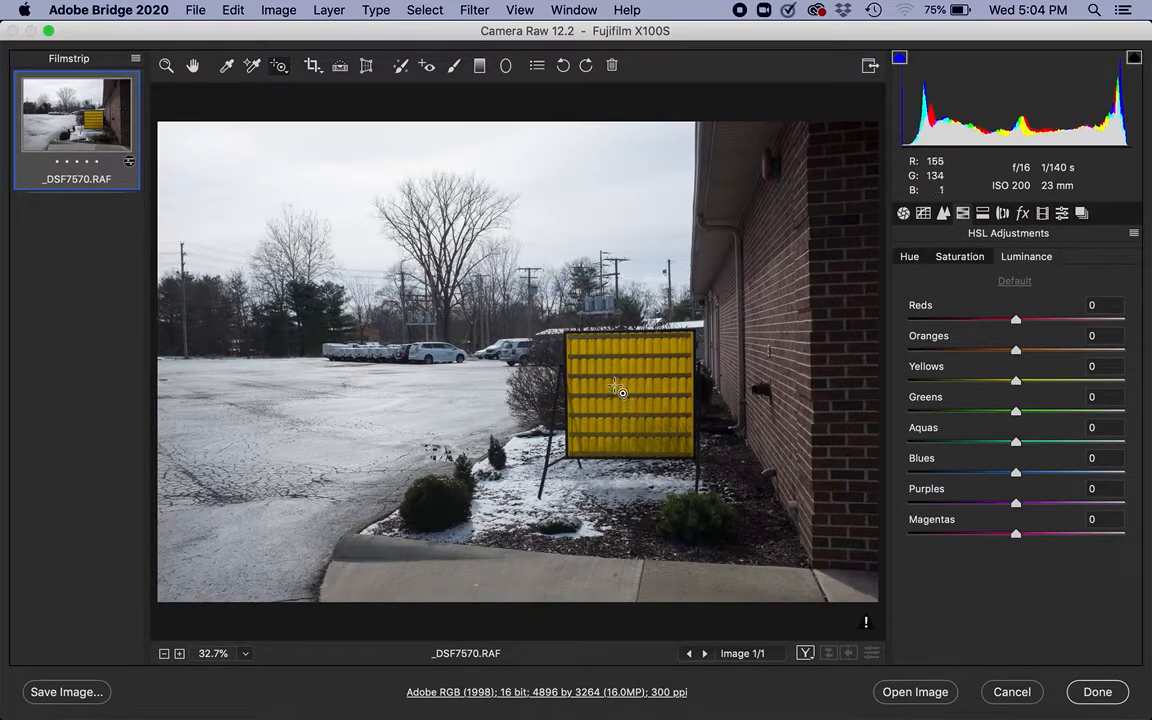
drag(626, 400, 640, 350)
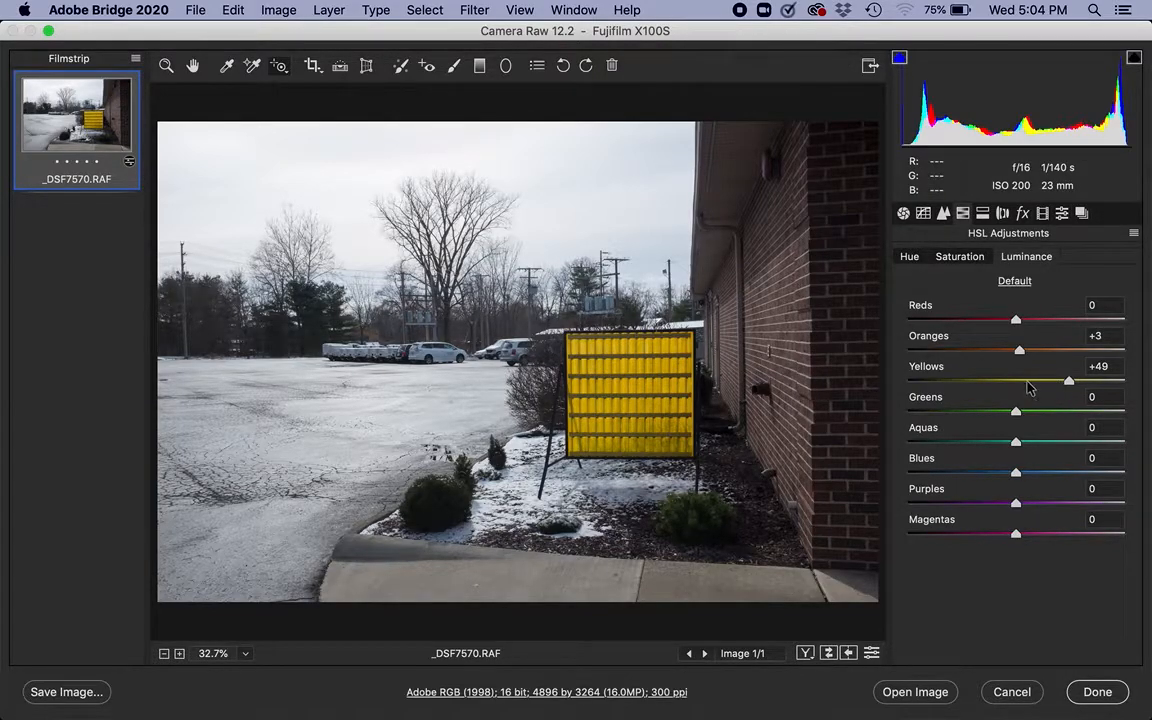
Try stronger and weaker HSL Saturation on the brick wall, ending at Reds -100 and Oranges +39, and close _DSF7570.RAF without keeping the edits.
click(909, 256)
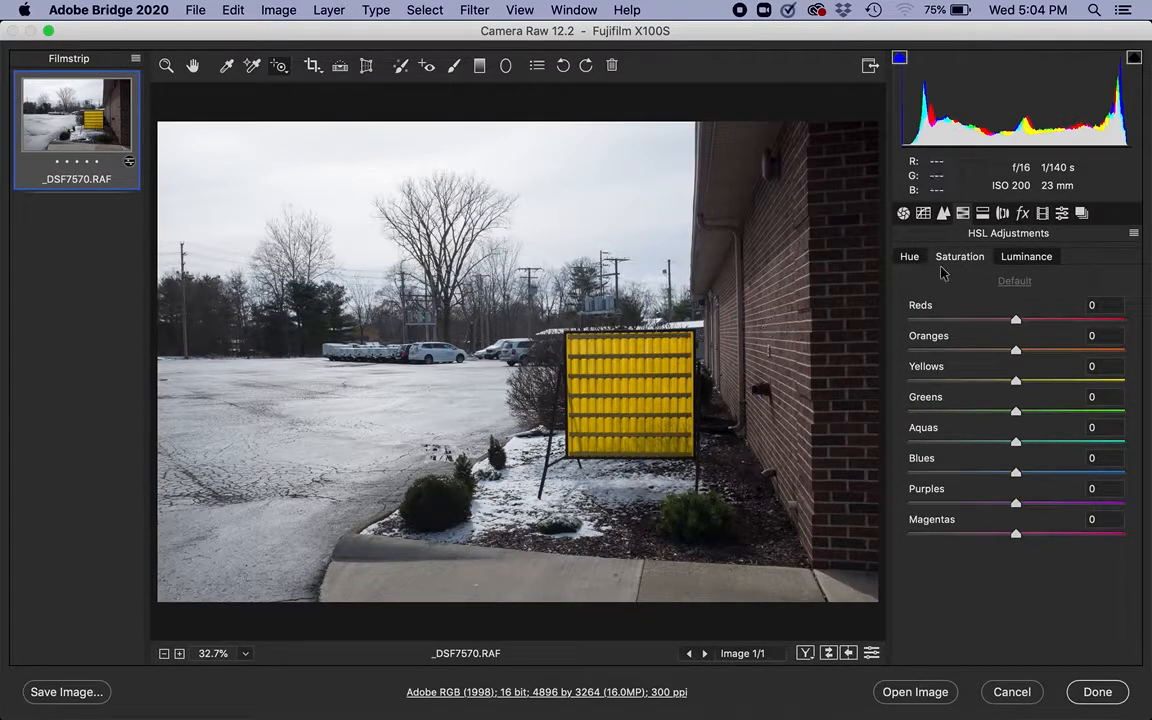
drag(789, 330, 852, 331)
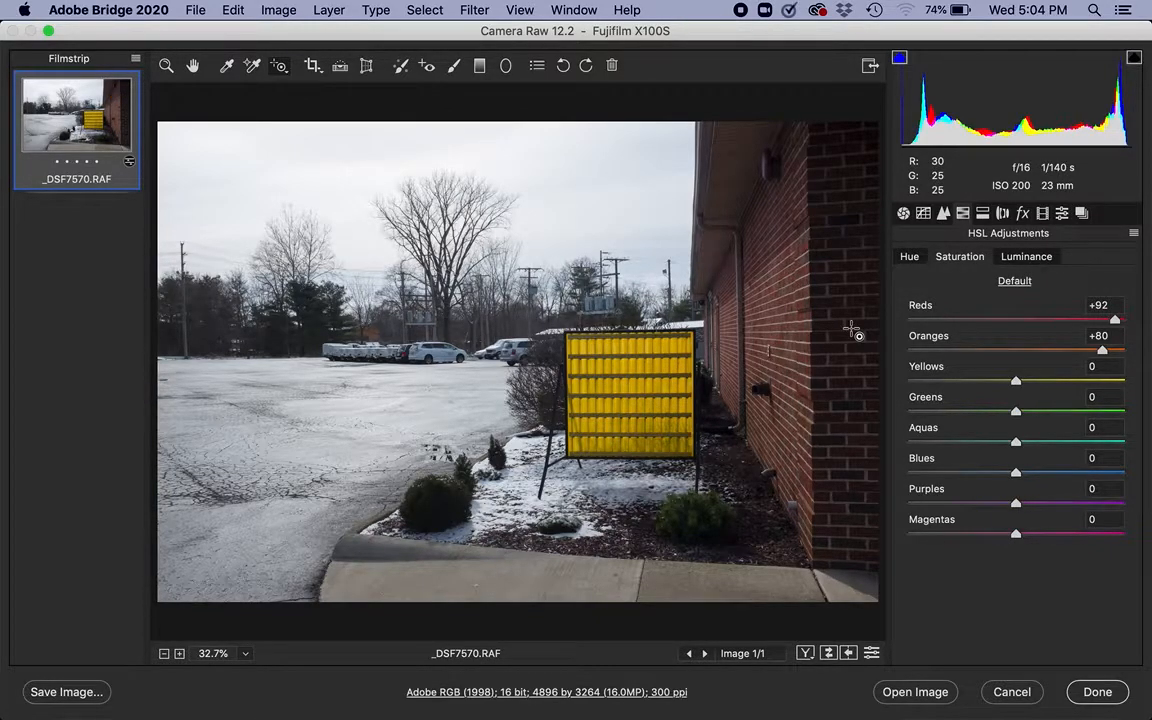
drag(849, 327, 367, 325)
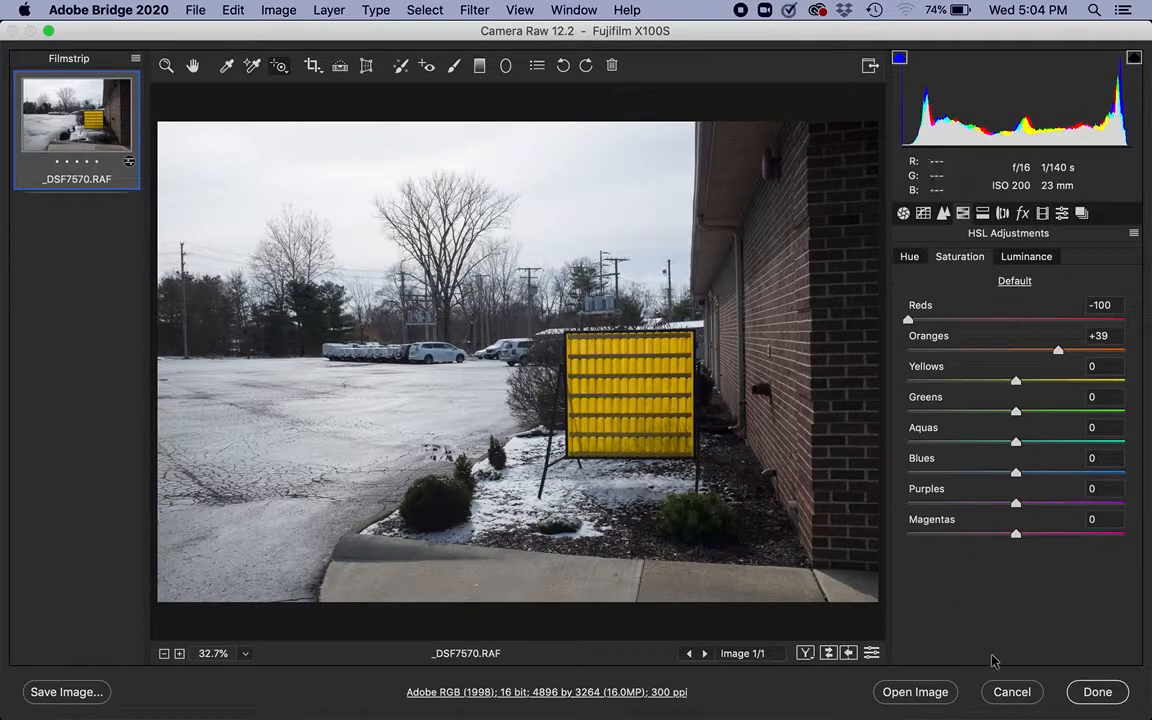
click(1008, 694)
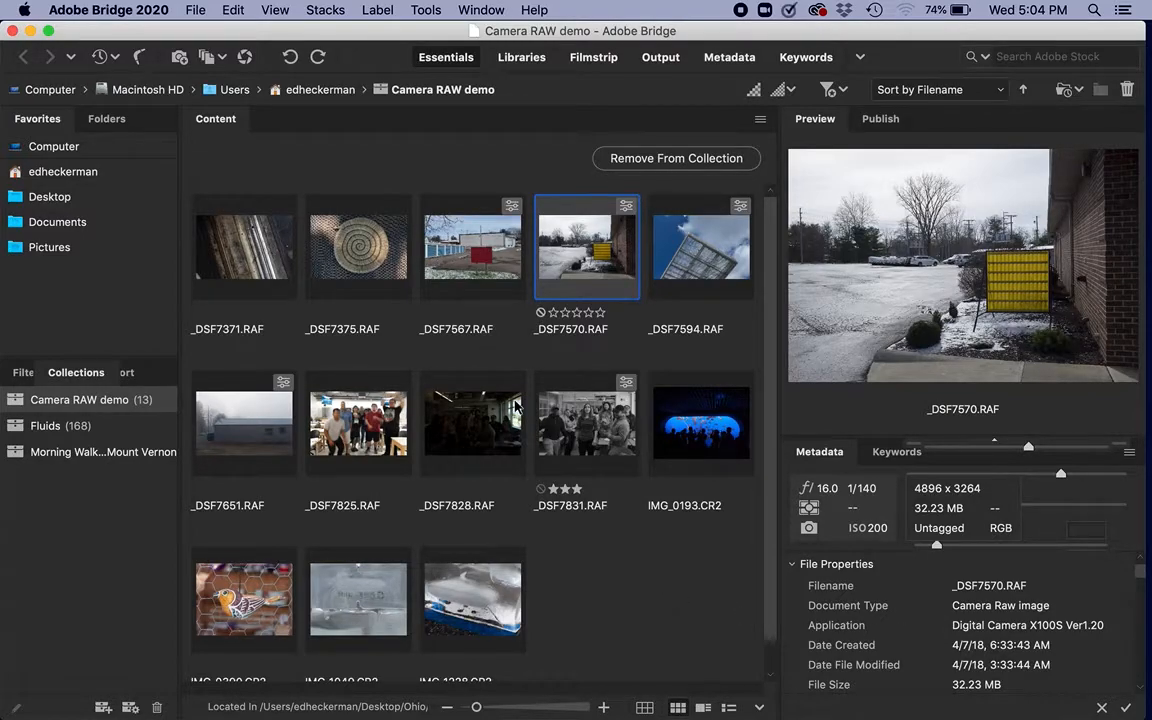
Open _DSF7651.RAF in Camera Raw and set its workflow options to Adobe RGB (1998) at 16 Bits/Channel, without Smart Objects.
click(215, 385)
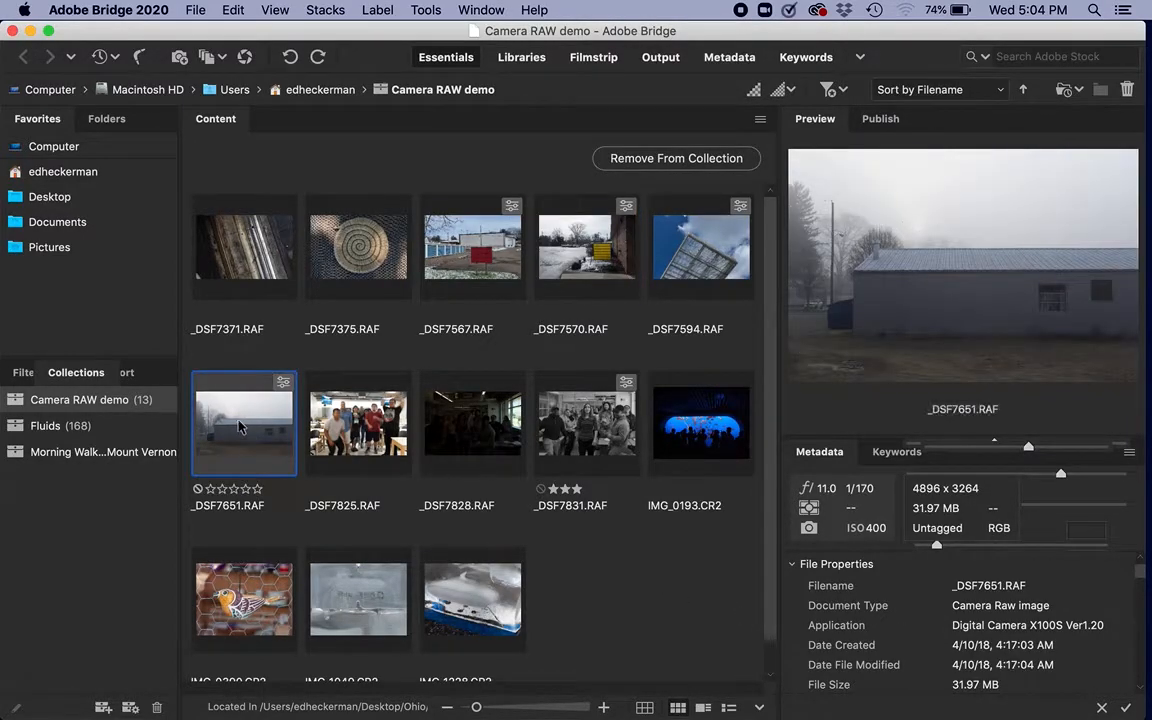
click(244, 57)
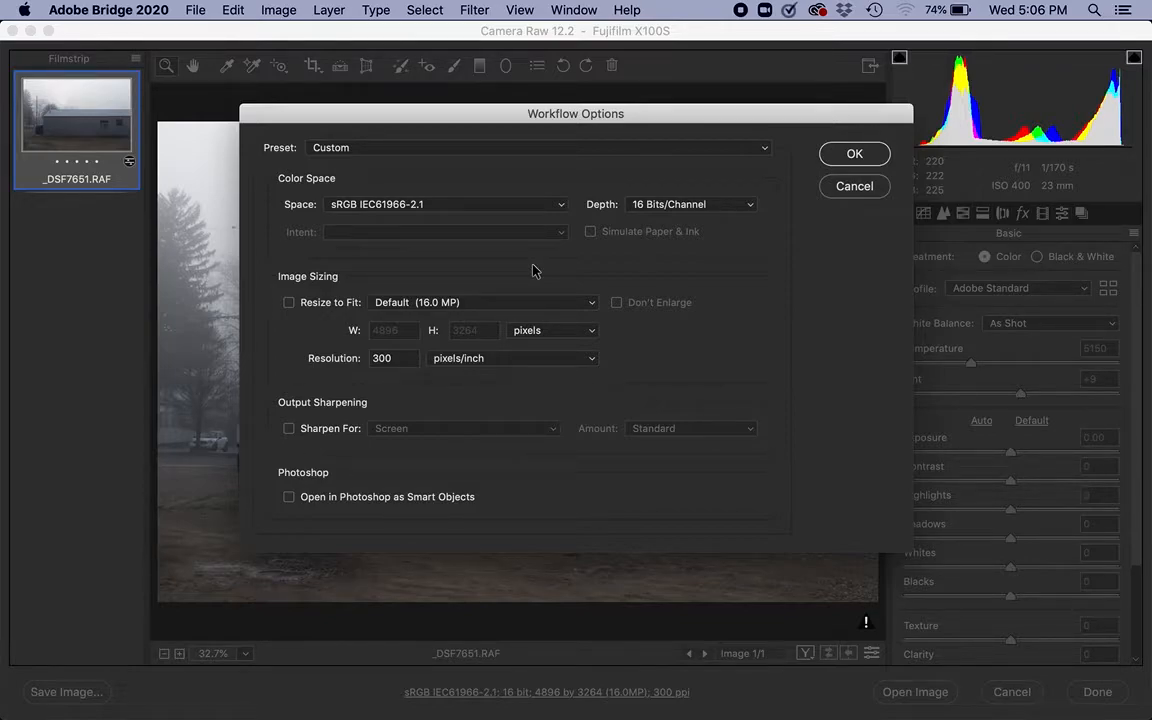
click(561, 205)
click(480, 148)
click(752, 207)
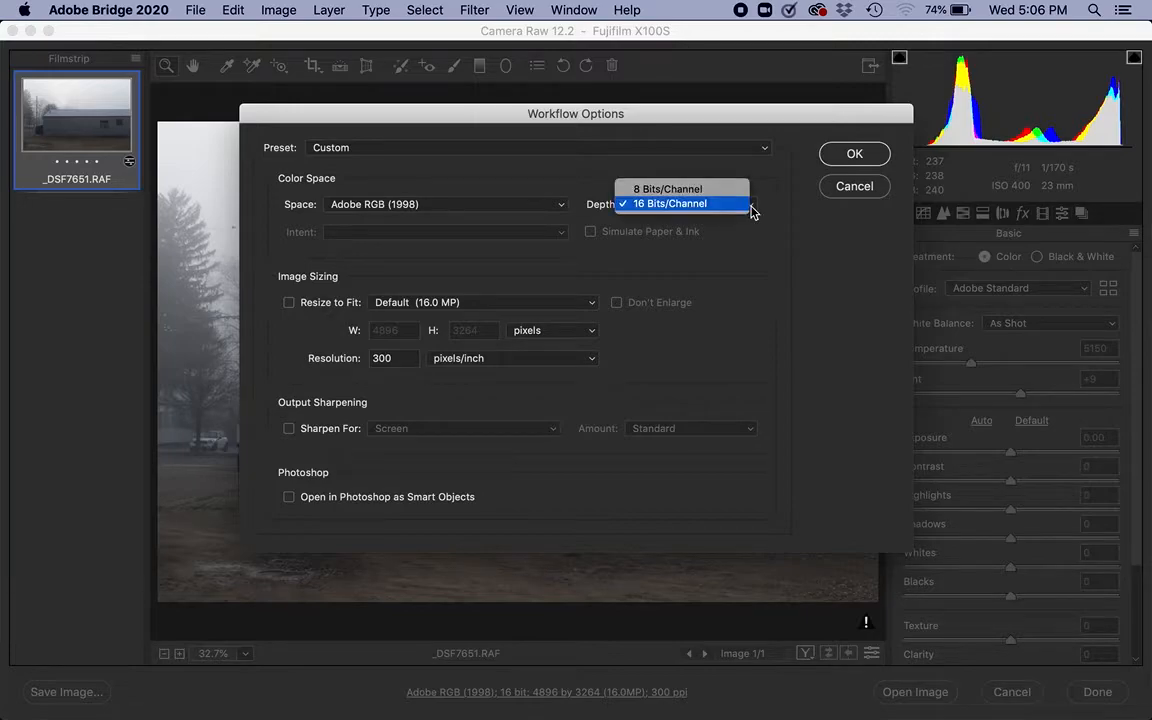
click(752, 208)
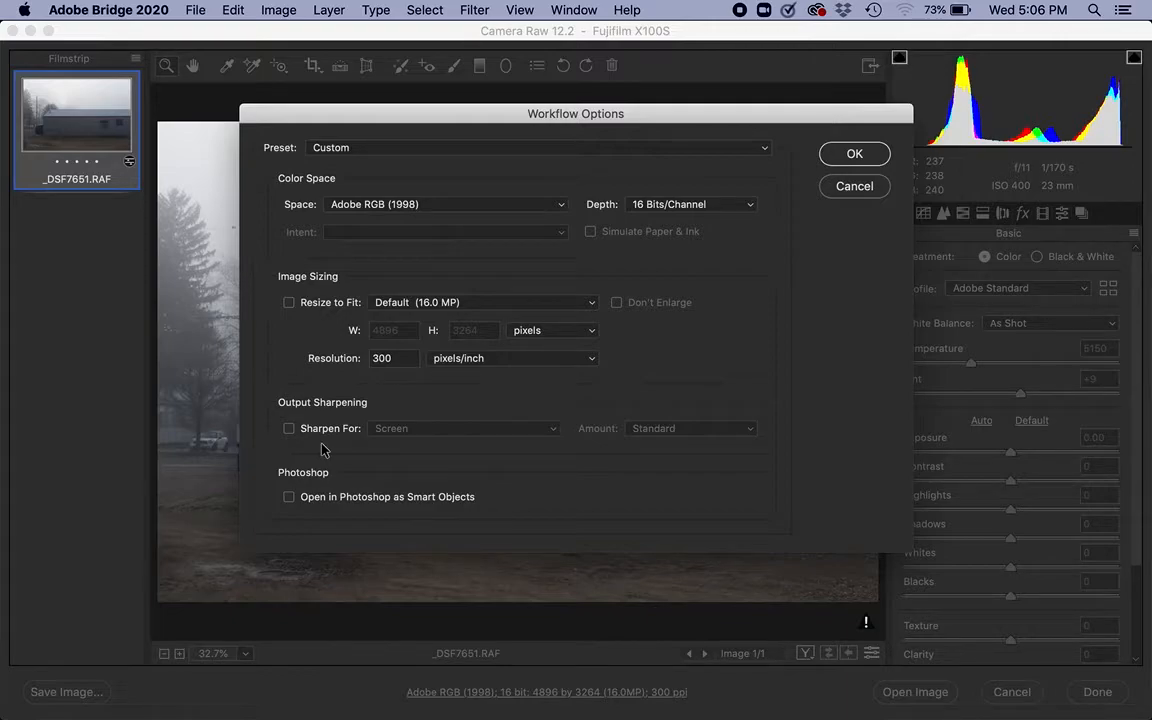
click(289, 498)
click(289, 497)
click(850, 155)
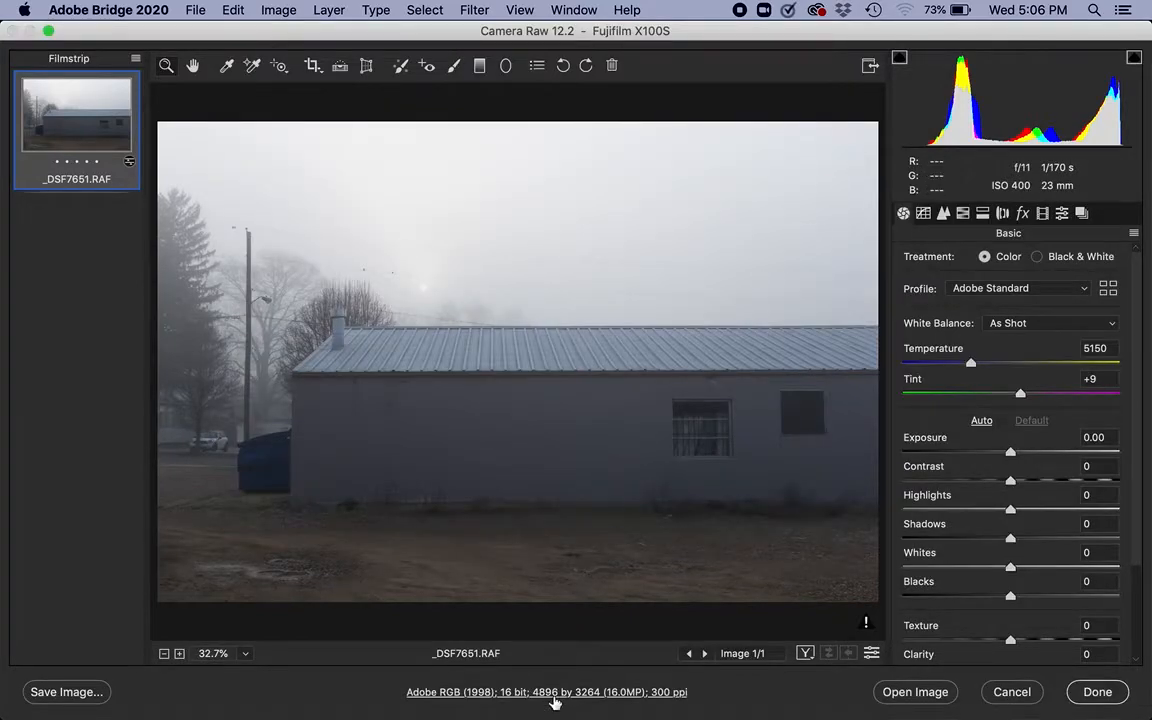
Try save options with the file name "fog in Ohio" and TIFF format, and close the photo without saving.
click(66, 692)
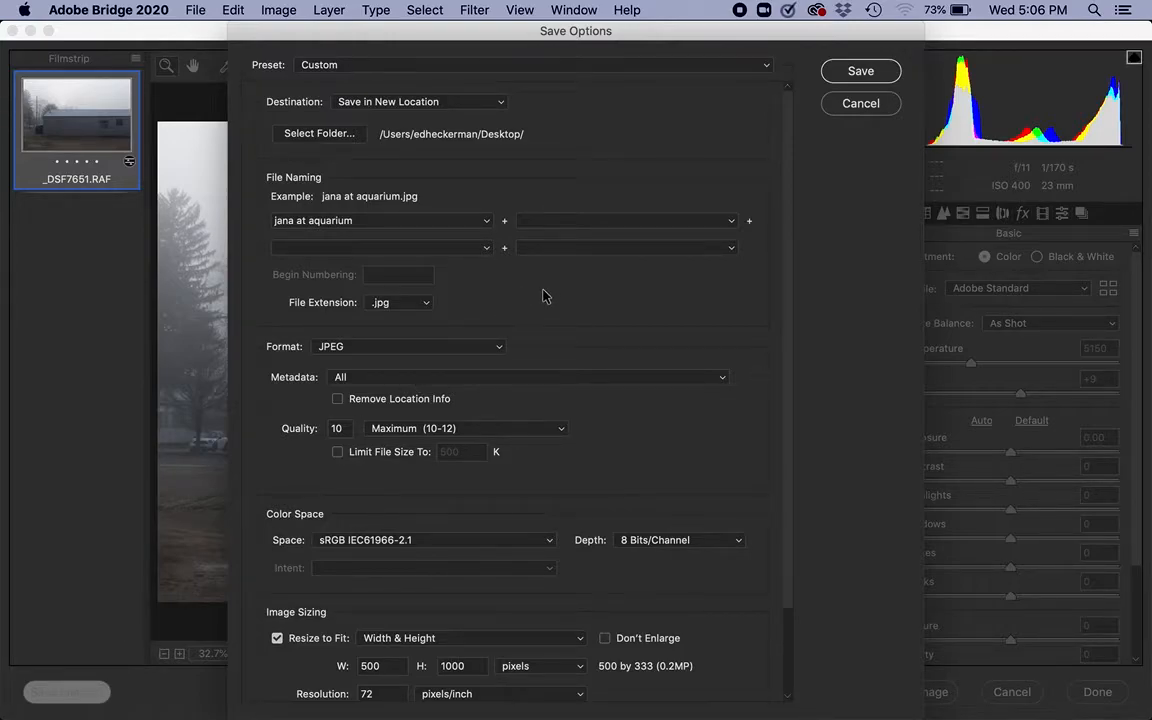
triple_click(367, 221)
text(fog in )
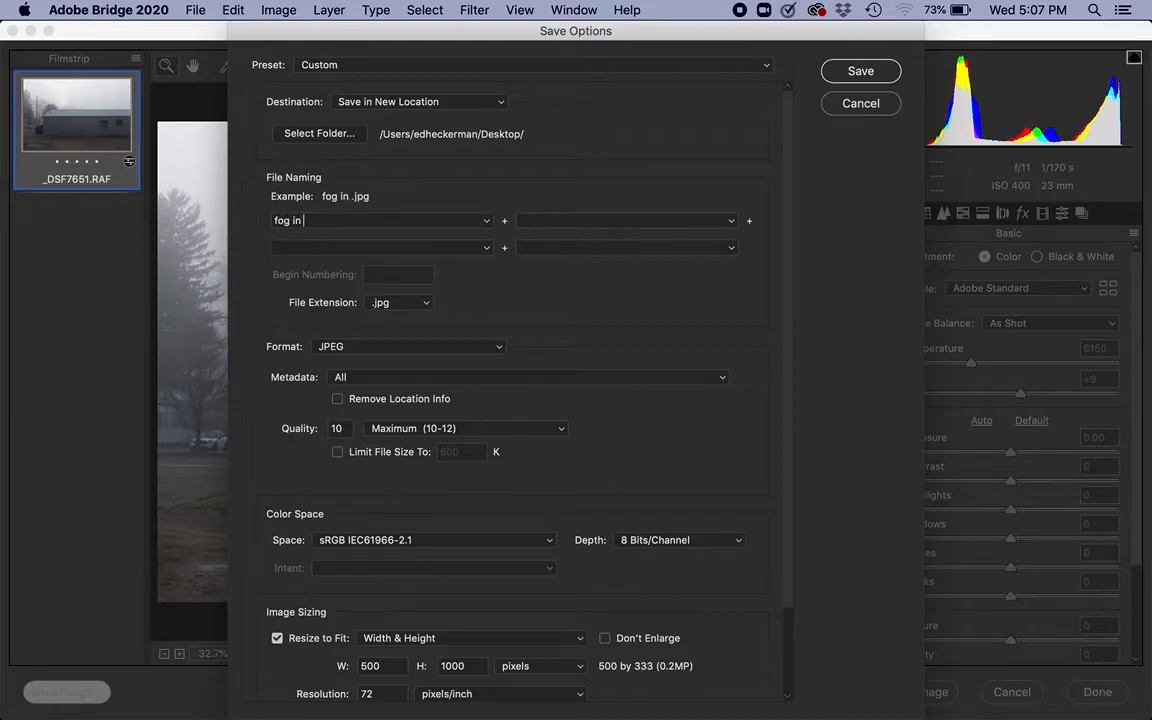
text(Ohio)
click(499, 347)
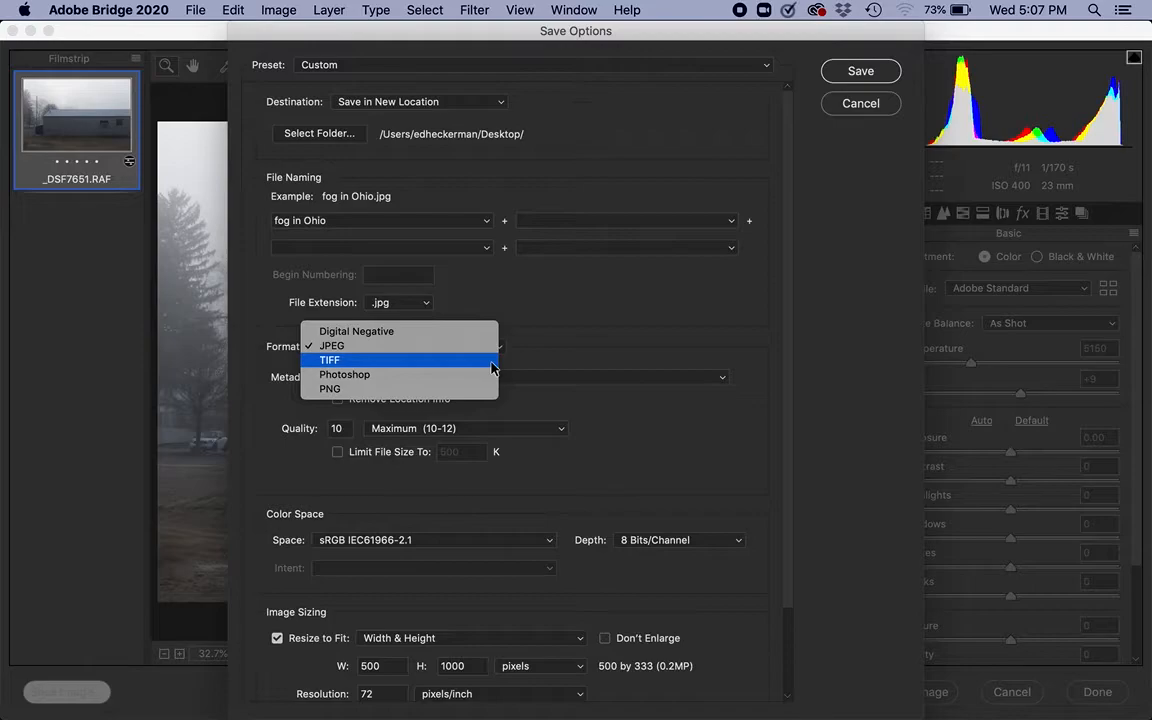
click(636, 346)
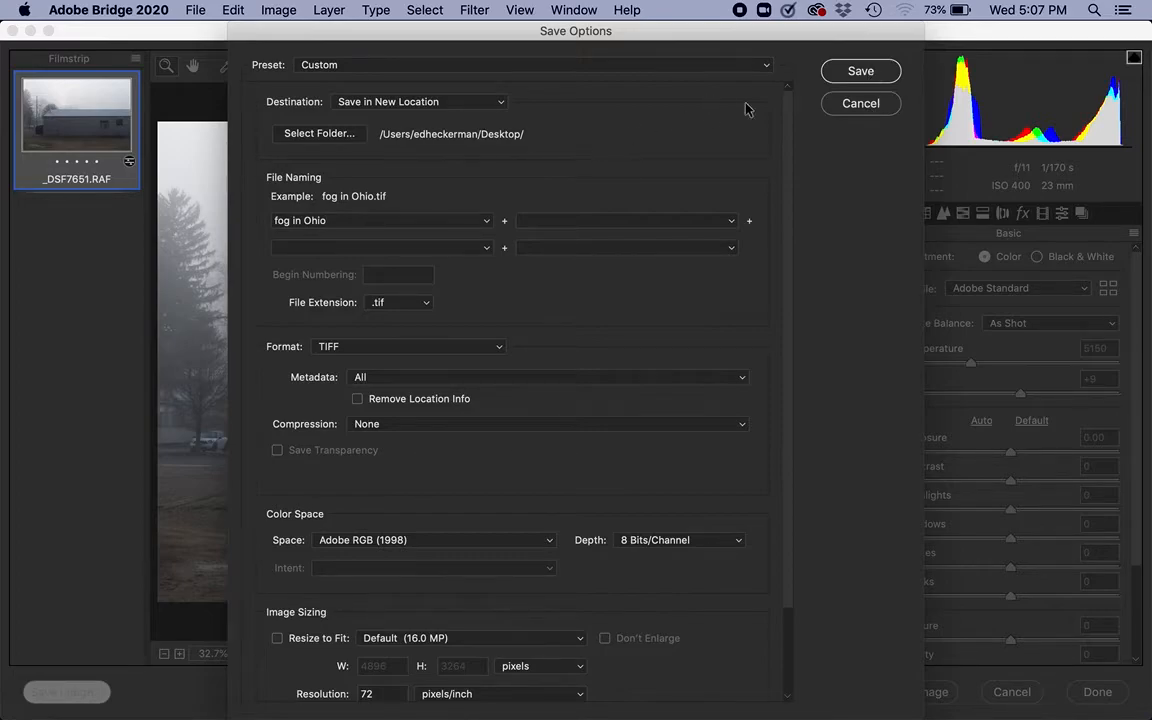
click(867, 106)
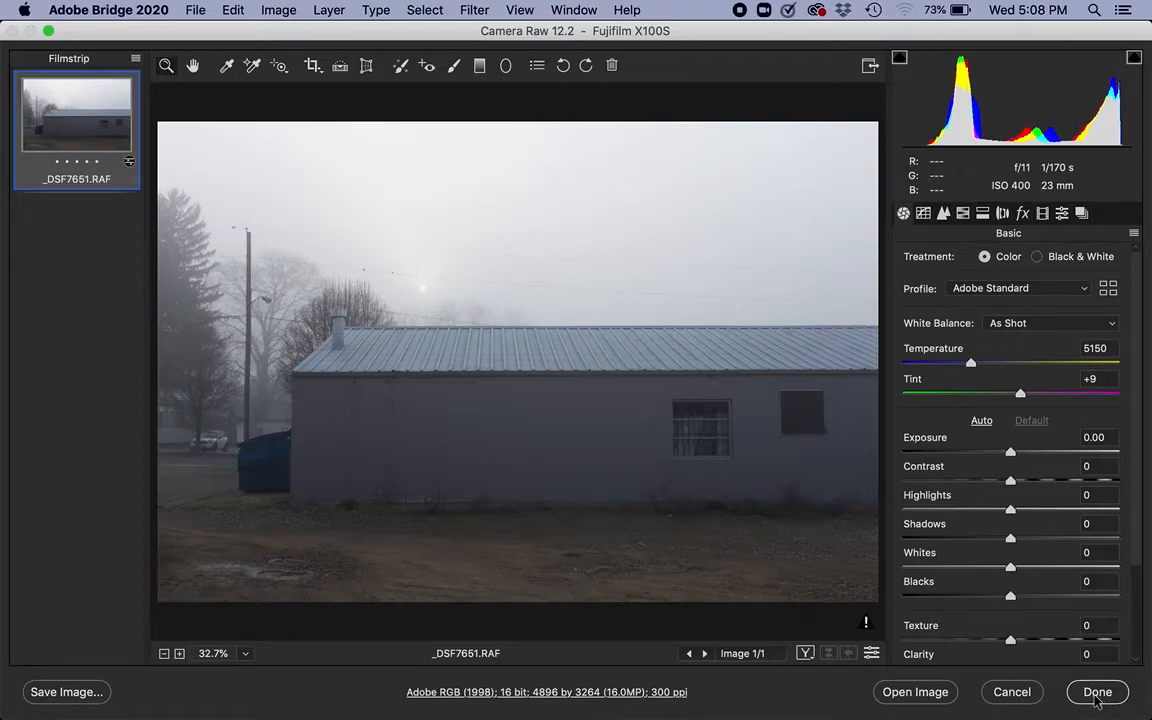
click(1021, 692)
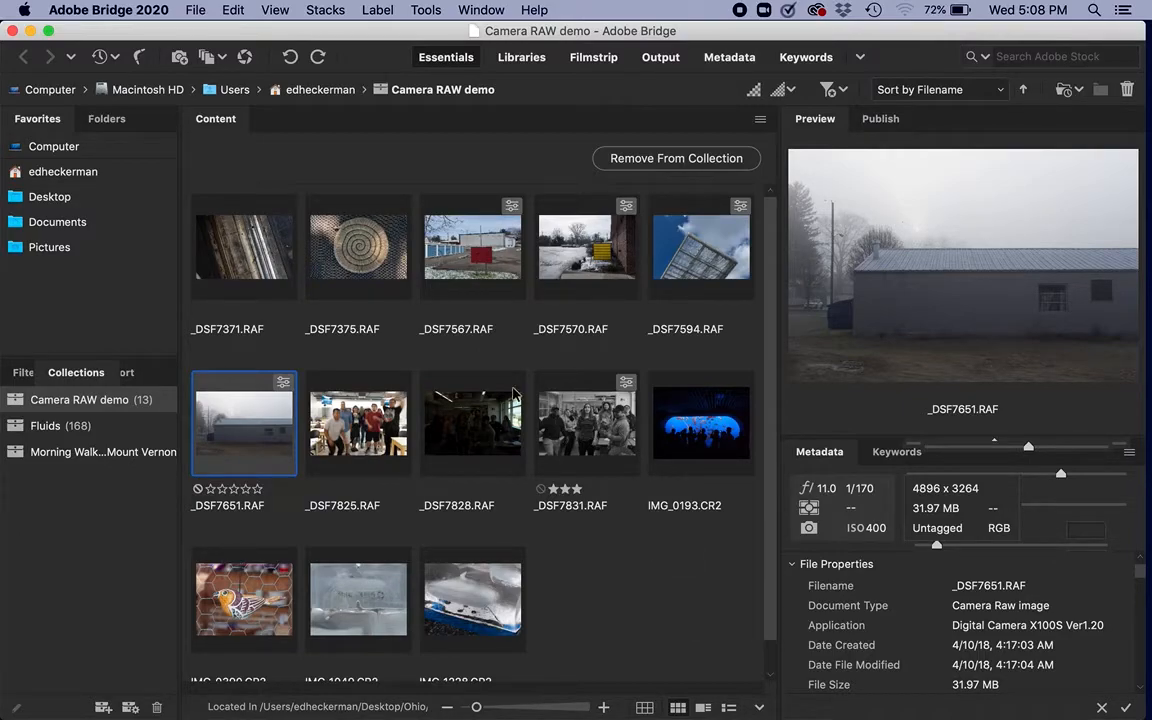
Open _DSF7594.RAF in Camera Raw and save its current state as a snapshot named "original".
key(Left)
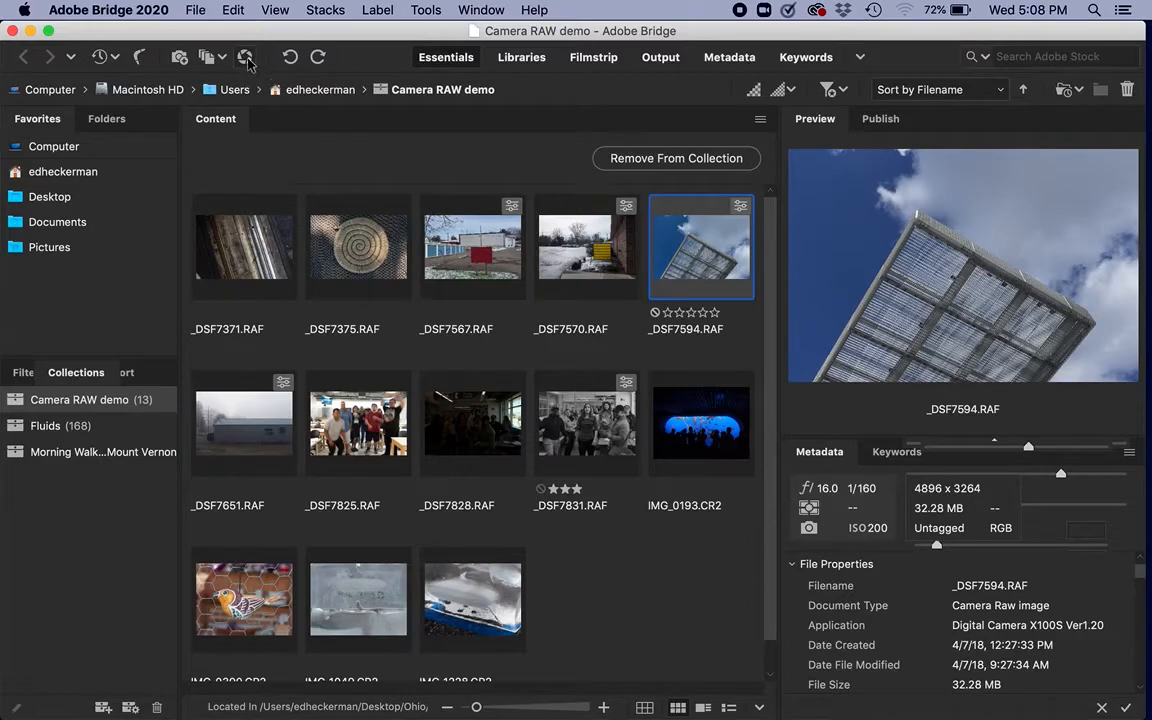
click(245, 58)
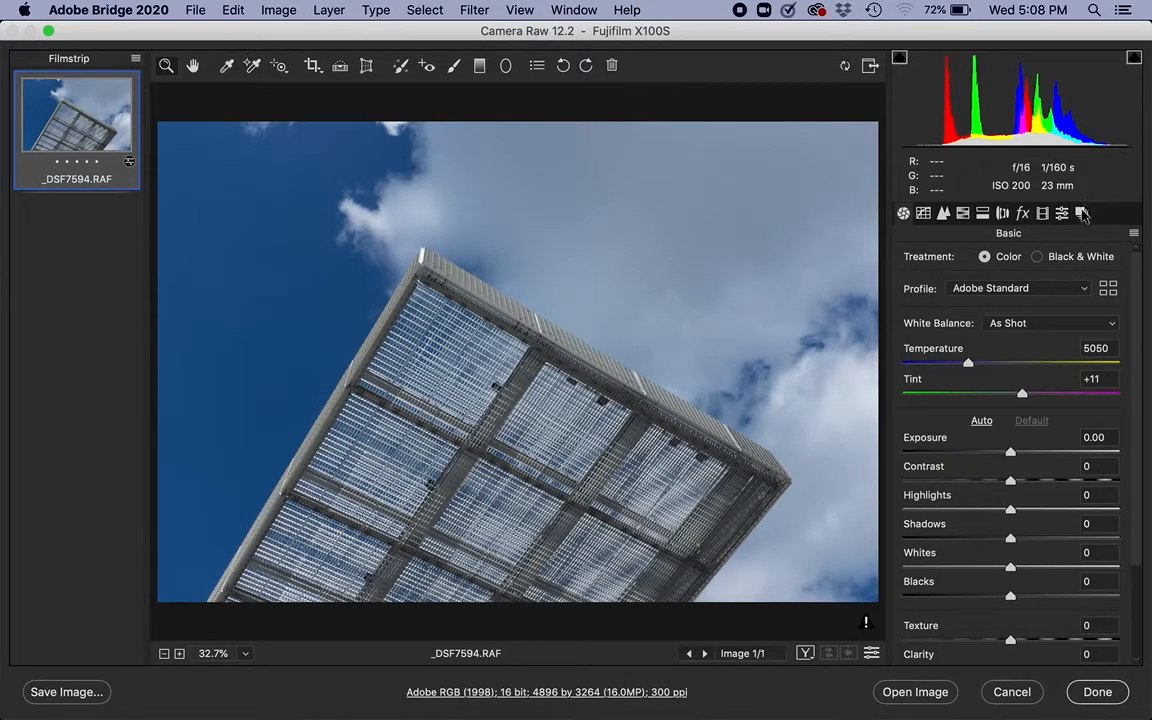
click(1082, 213)
click(1104, 654)
text(original)
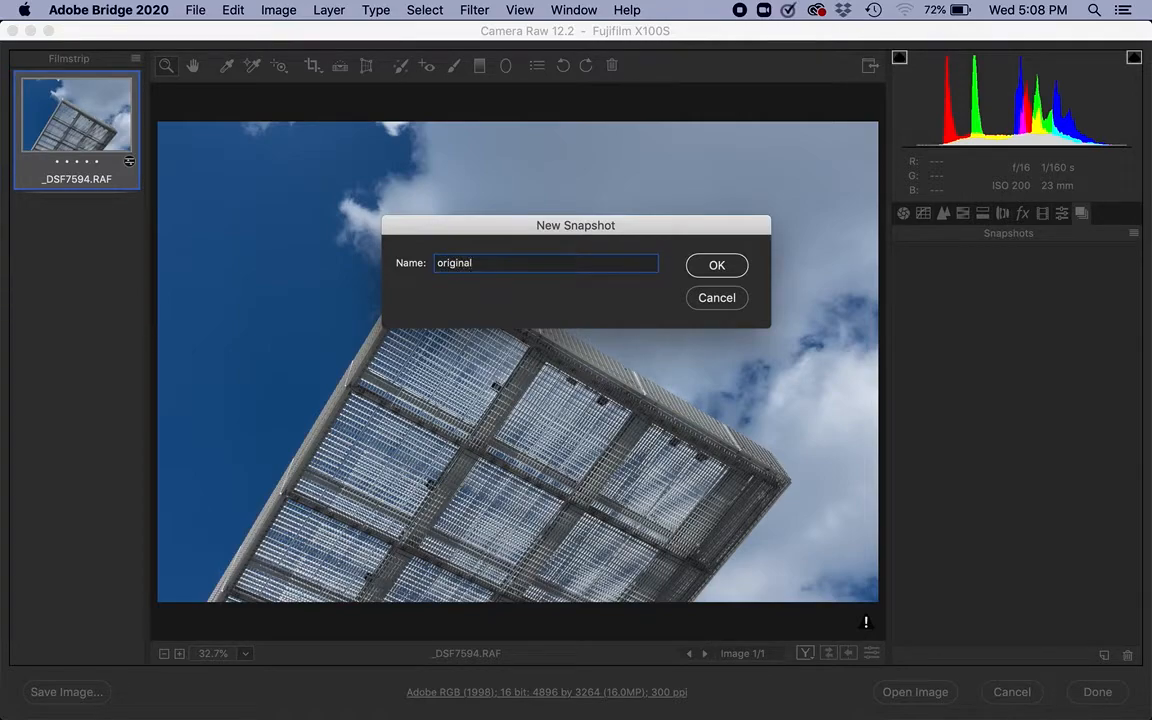
key(Return)
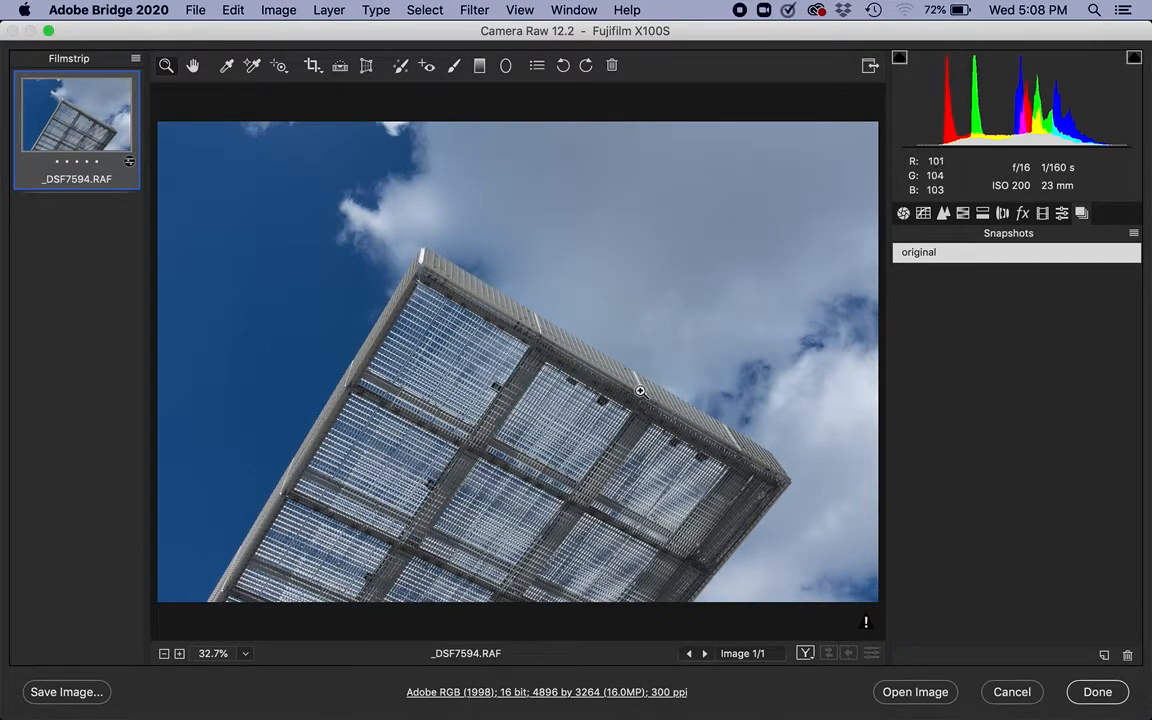
Darken the blue sky with the Targeted Adjustment tool to HSL Luminance Blues -44 and Purples -5, keeping the Color treatment.
click(903, 214)
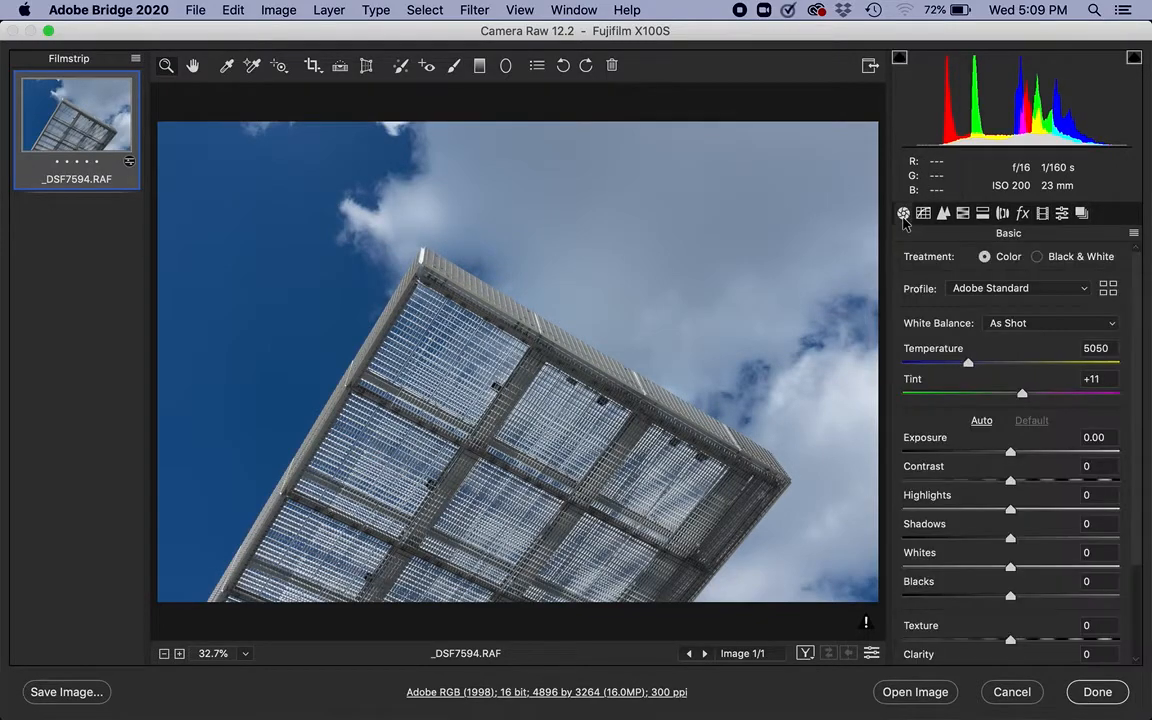
click(1037, 258)
click(963, 214)
click(280, 67)
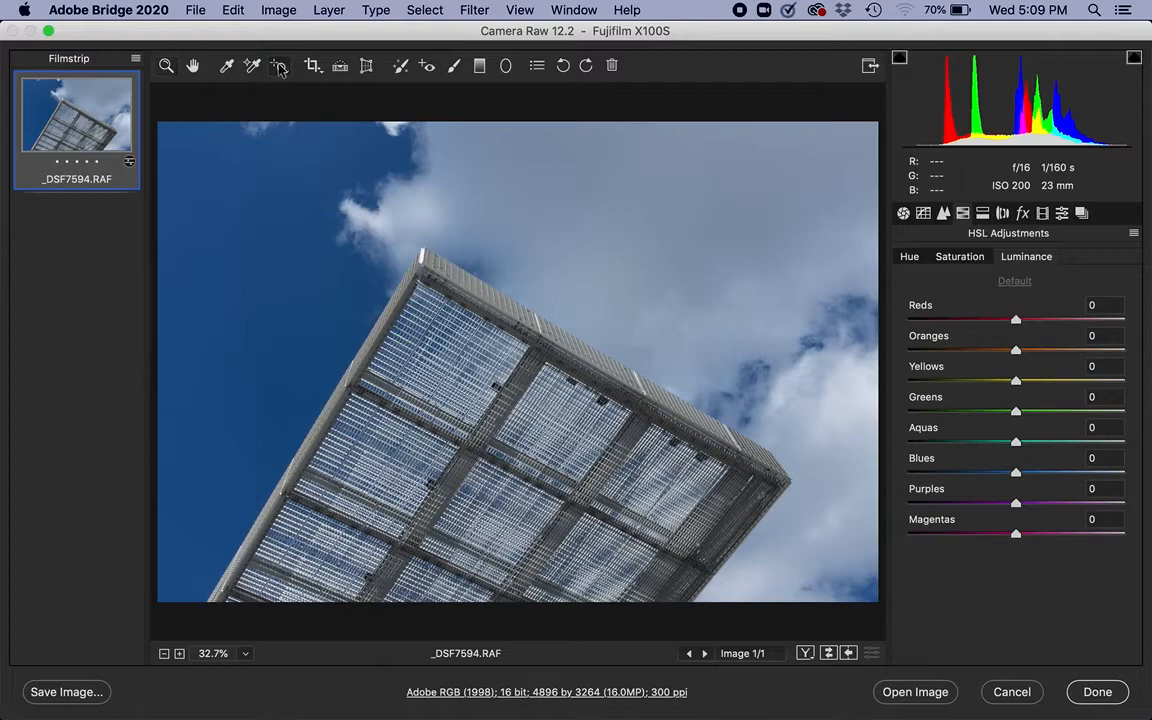
drag(298, 301, 260, 306)
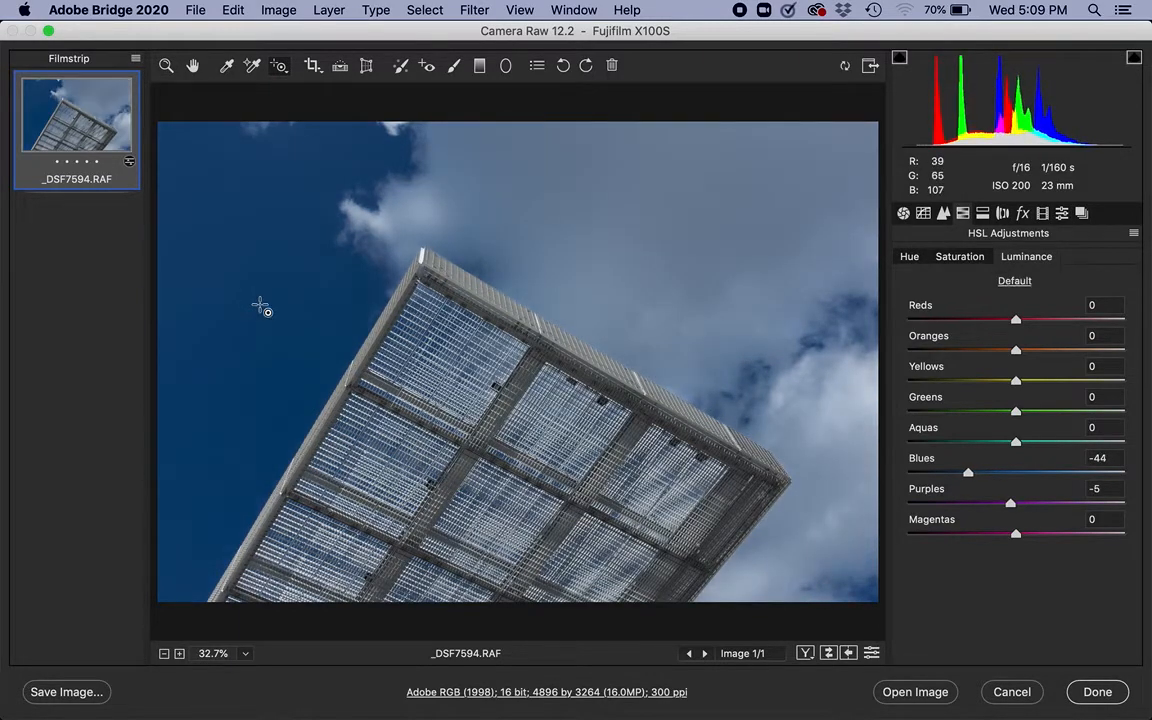
Increase the blue sky's HSL Saturation with the Targeted Adjustment tool, and apply the changes without opening the image.
click(948, 257)
drag(229, 265, 256, 267)
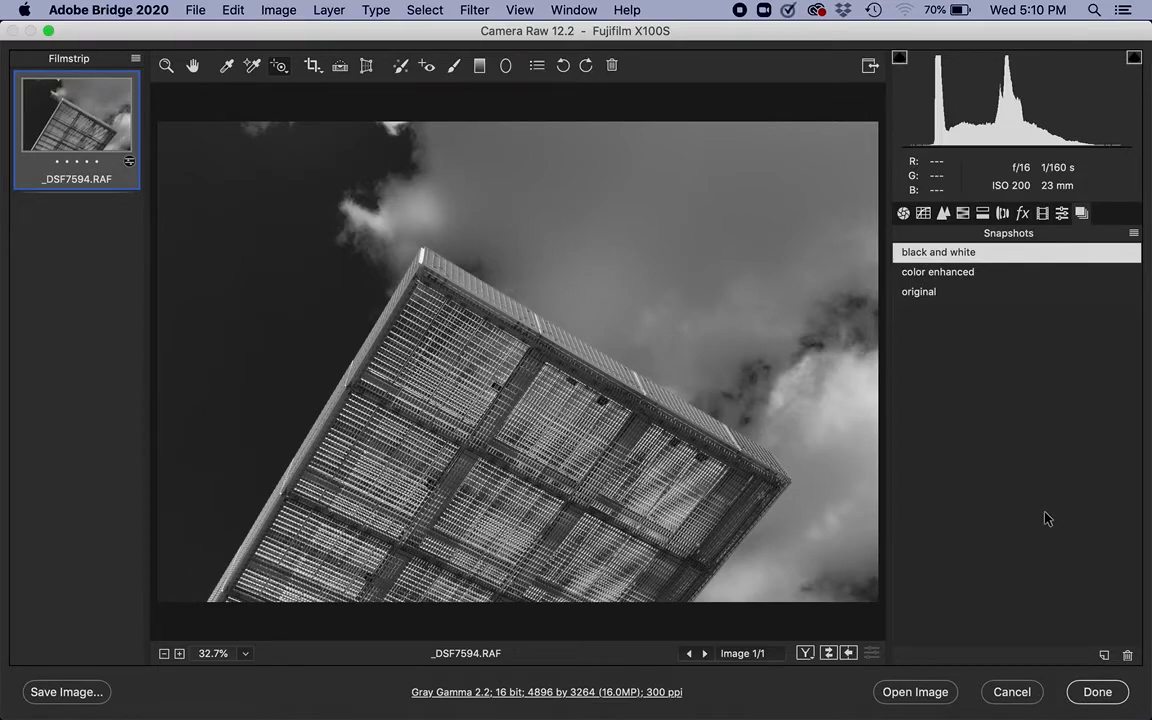
click(1096, 692)
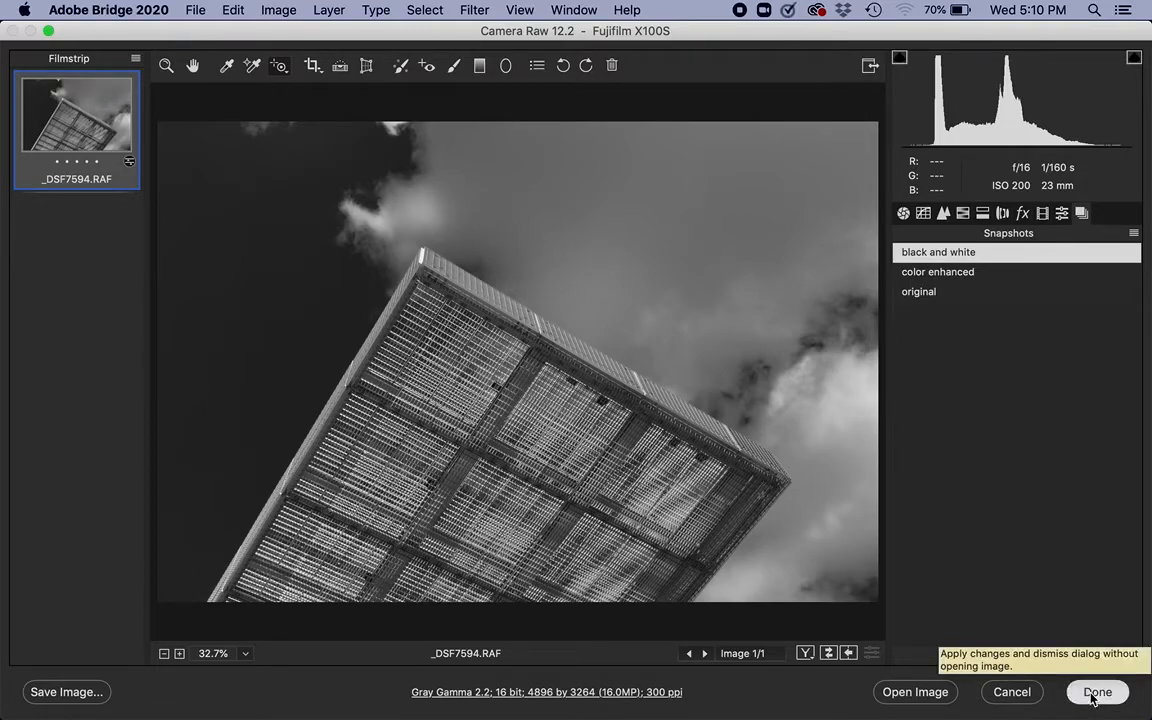